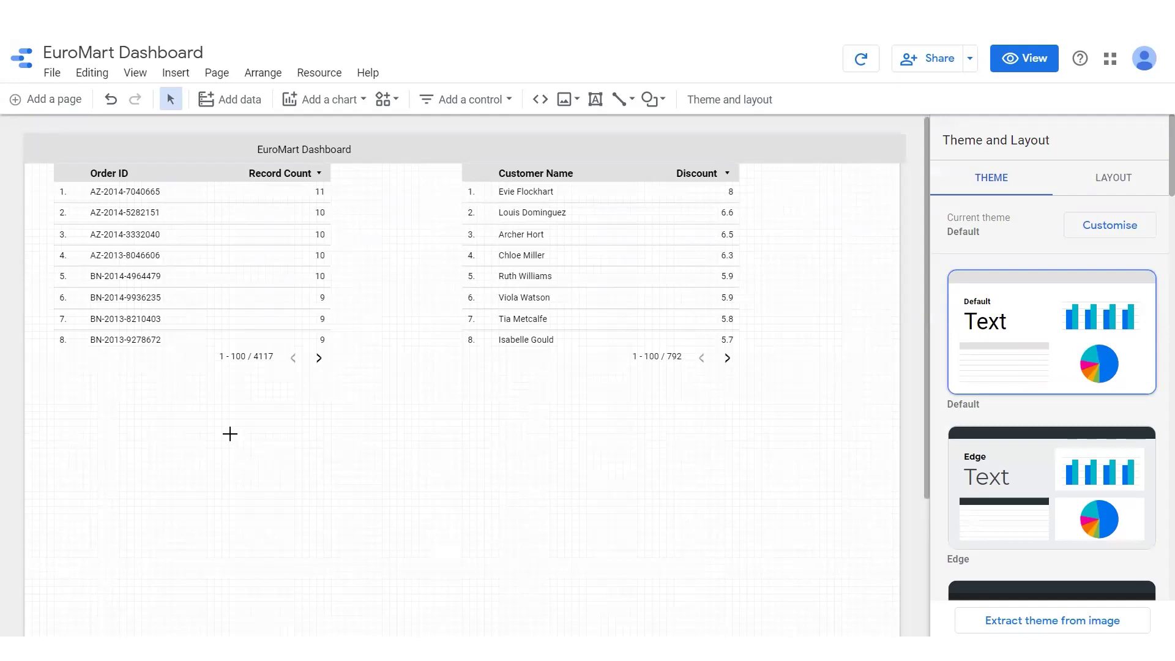
Step: Delete both existing tables, the Order ID one and the Customer Name one, from the report page
{"action": "left_click_drag", "start_coordinate": [161, 433], "coordinate": [783, 255]}
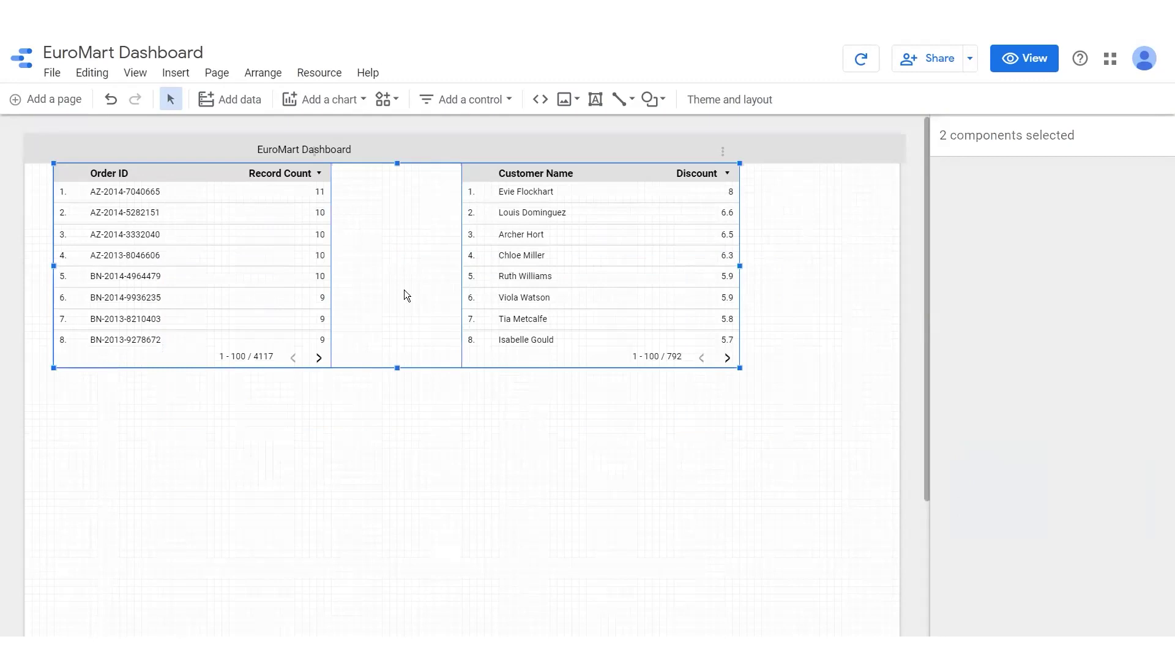
{"action": "left_click", "coordinate": [540, 424]}
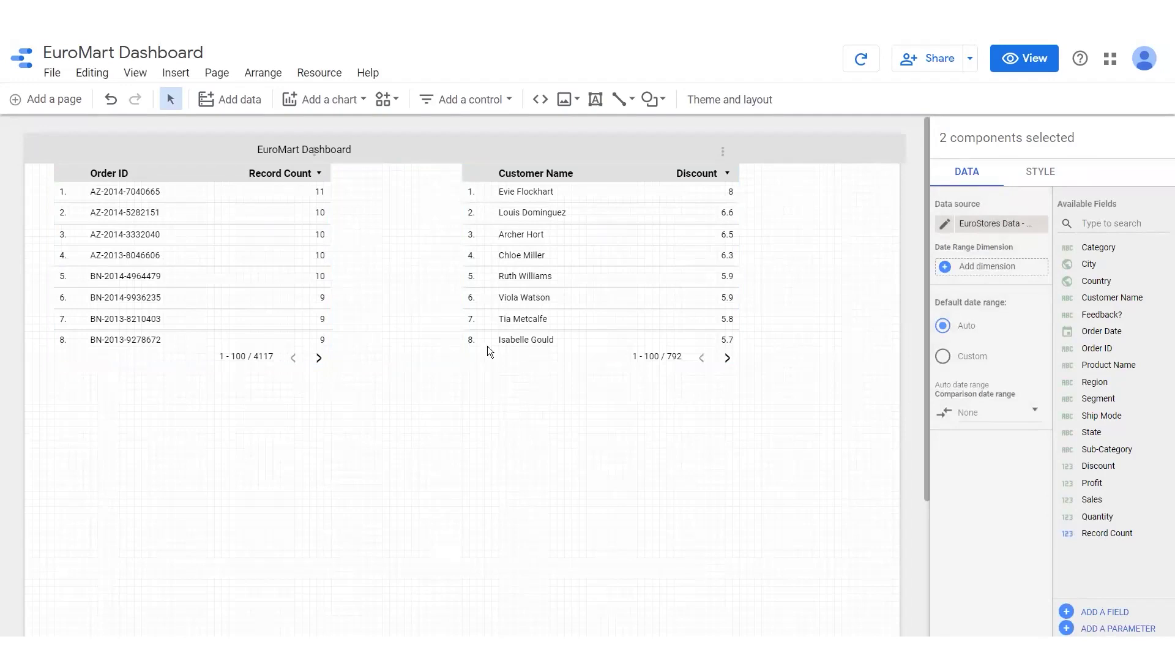
{"action": "key", "text": "Delete"}
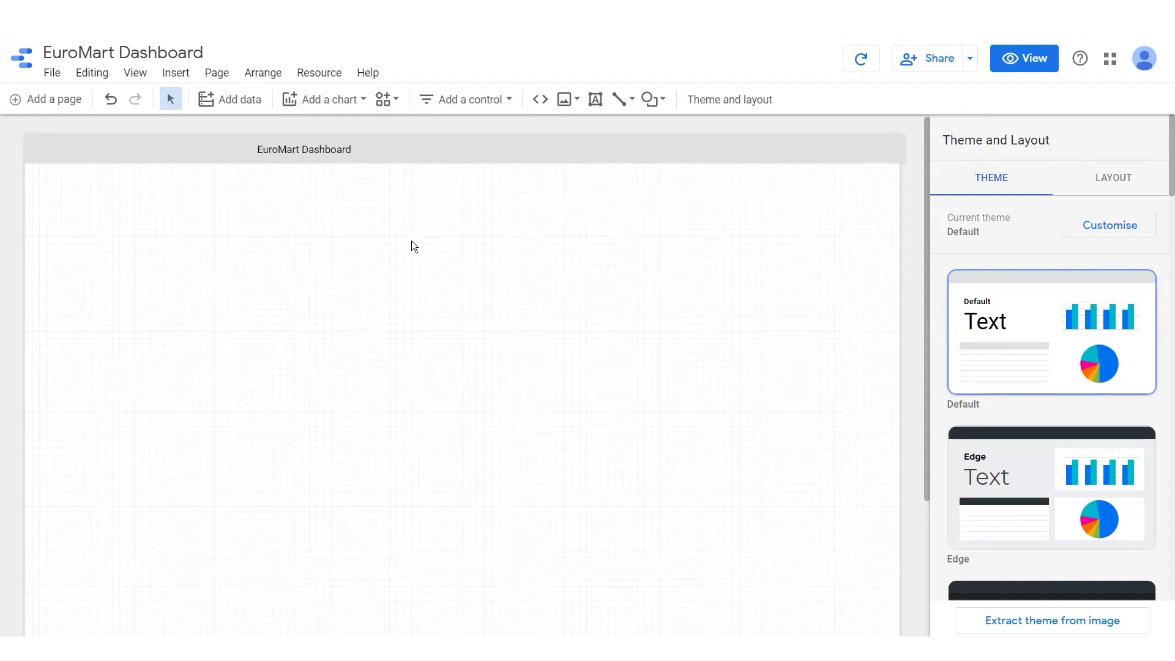
Step: Insert a plain table chart on the empty page below the header, slightly right of the page's centre
{"action": "left_click", "coordinate": [338, 99]}
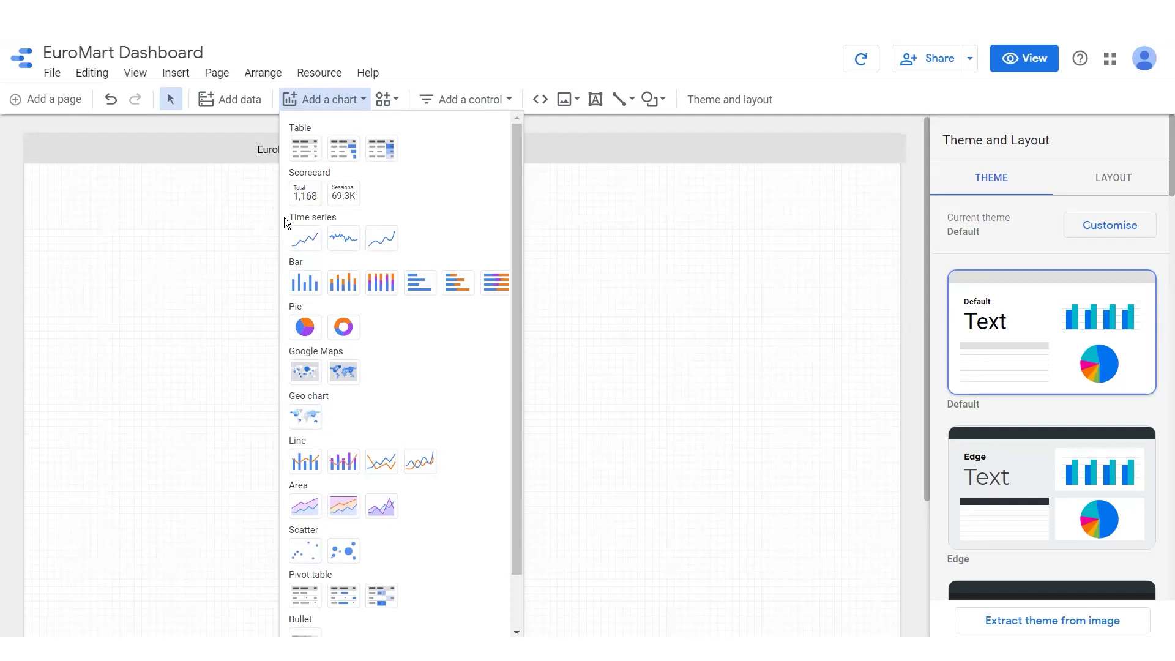
{"action": "left_click", "coordinate": [303, 152]}
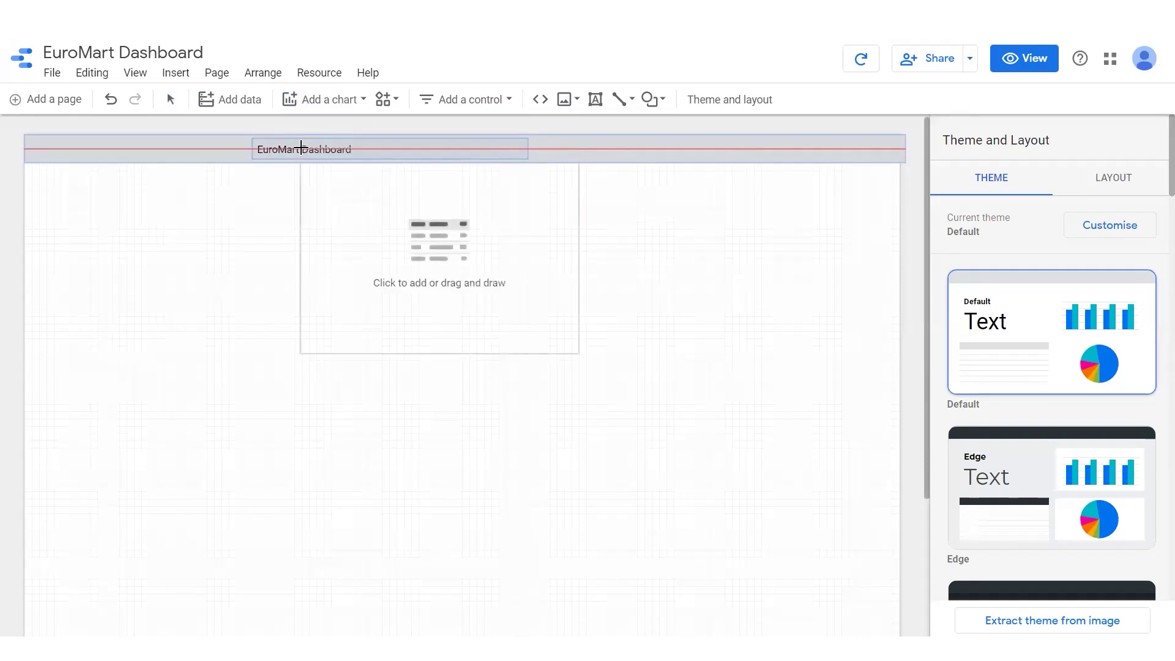
{"action": "left_click", "coordinate": [462, 234]}
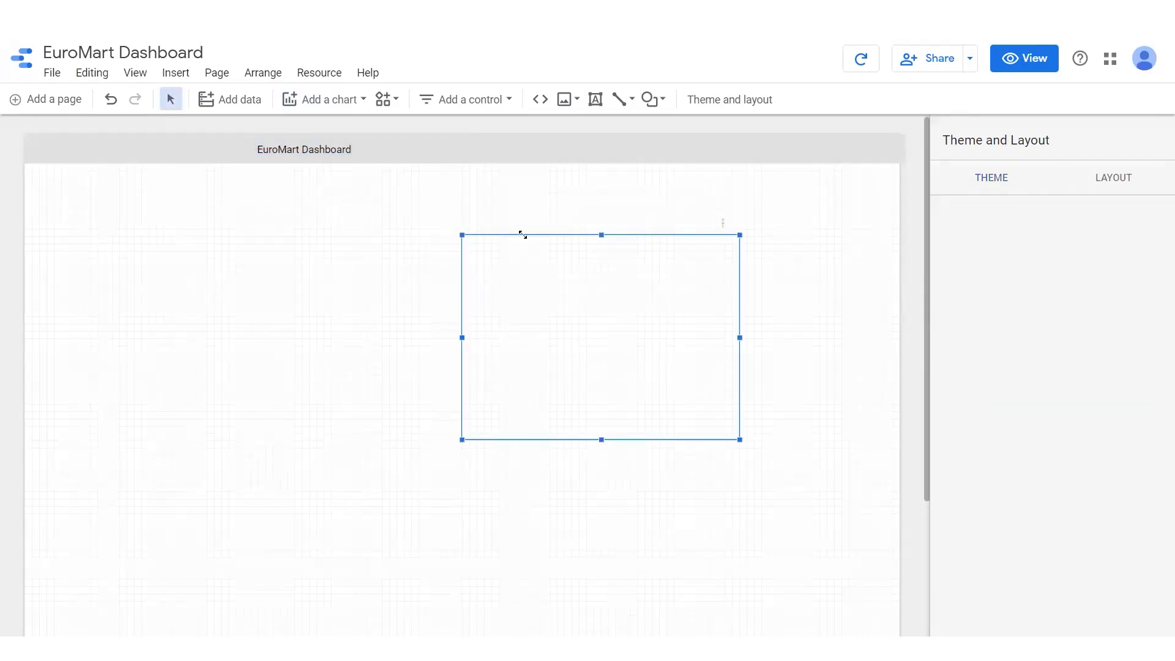
{"action": "left_click", "coordinate": [576, 418]}
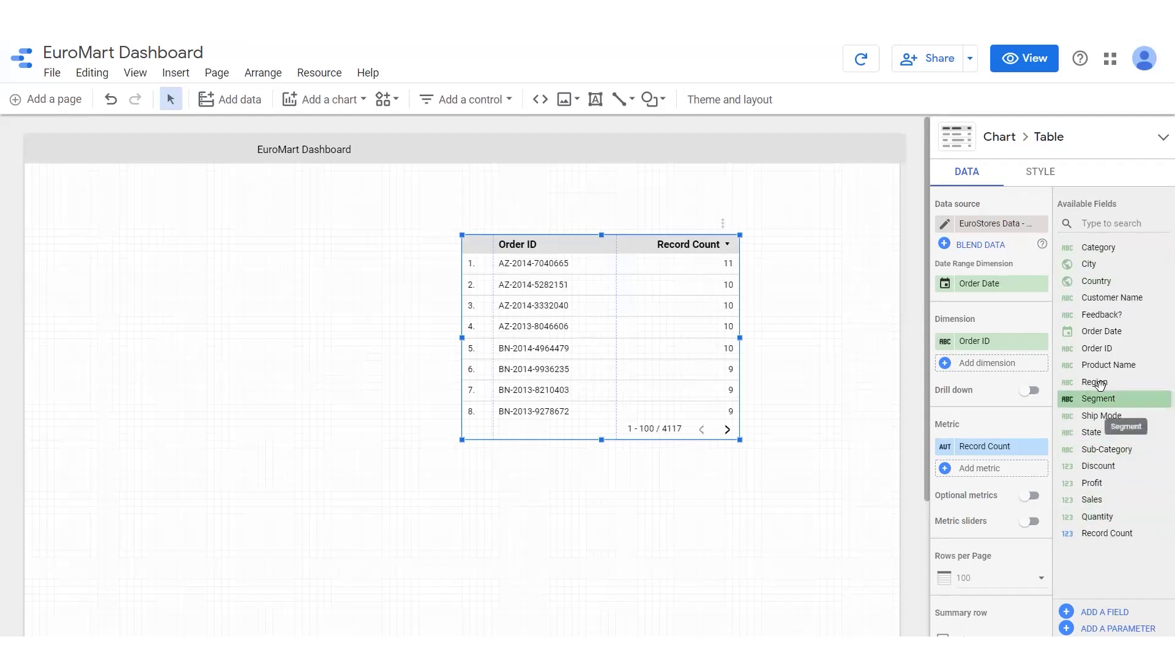
Step: Set the table's dimension to Region and replace its Record Count metric with Sales
{"action": "left_click_drag", "start_coordinate": [1115, 384], "coordinate": [987, 341]}
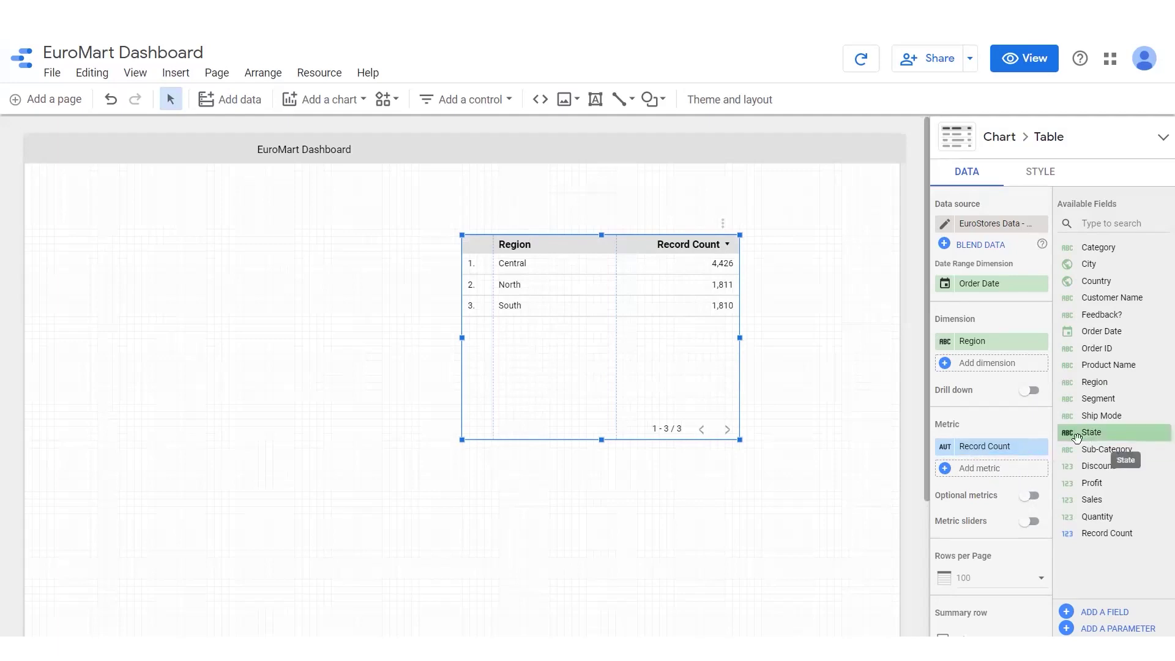
{"action": "left_click", "coordinate": [988, 452]}
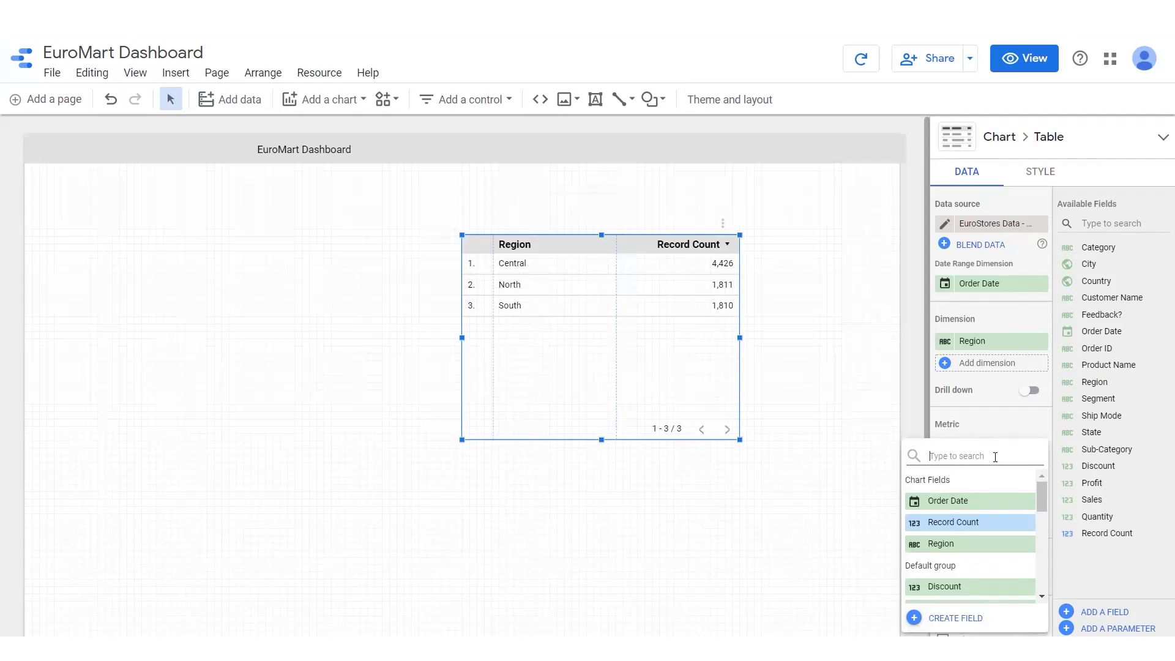
{"action": "left_click", "coordinate": [1017, 456]}
{"action": "type", "text": "sal"}
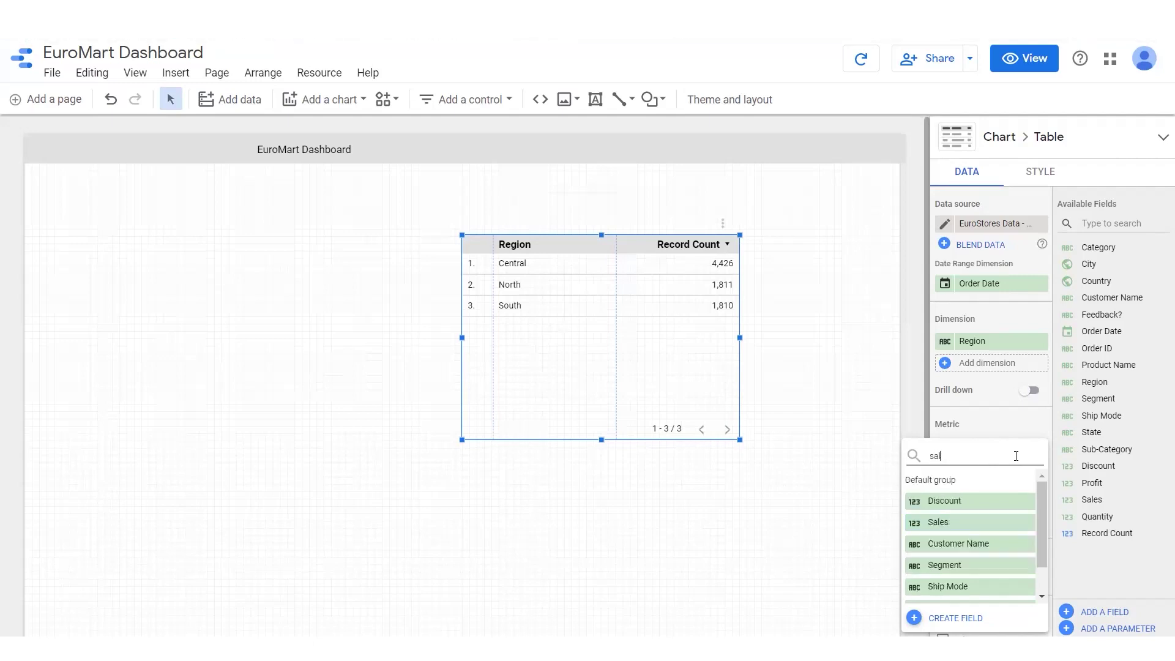
{"action": "left_click", "coordinate": [947, 502]}
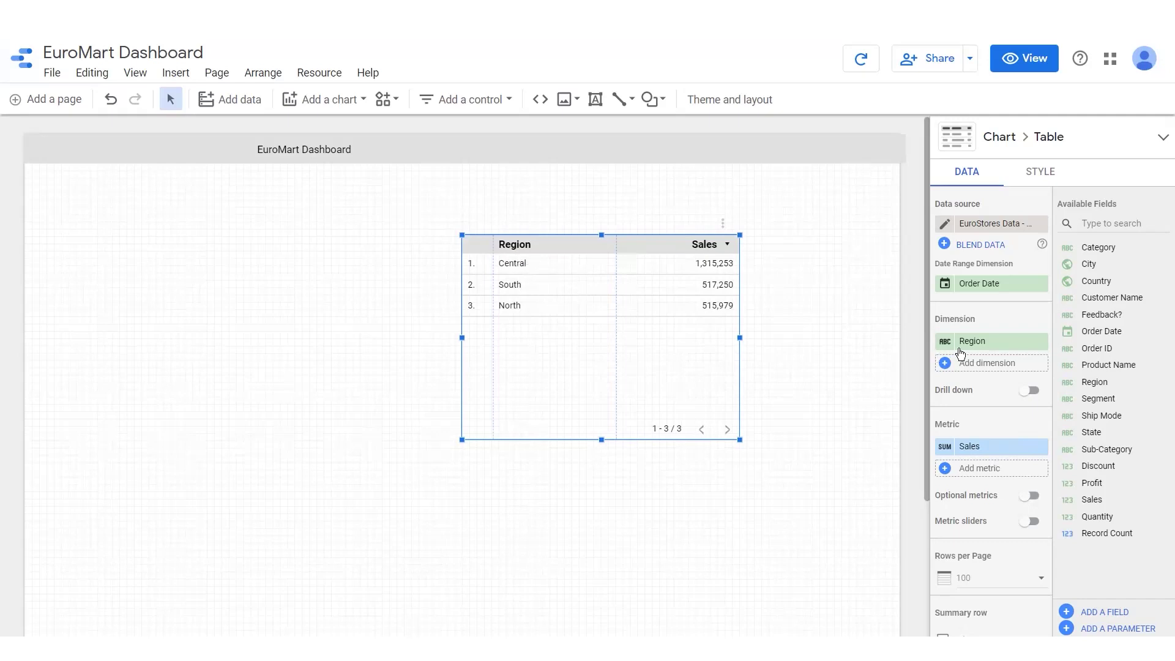
Step: Replace the table's Region dimension with Sub-Category
{"action": "left_click_drag", "start_coordinate": [1098, 398], "coordinate": [961, 341]}
{"action": "scroll", "coordinate": [984, 384], "scroll_direction": "down", "scroll_amount": 2}
{"action": "scroll", "coordinate": [984, 384], "scroll_direction": "down", "scroll_amount": 1}
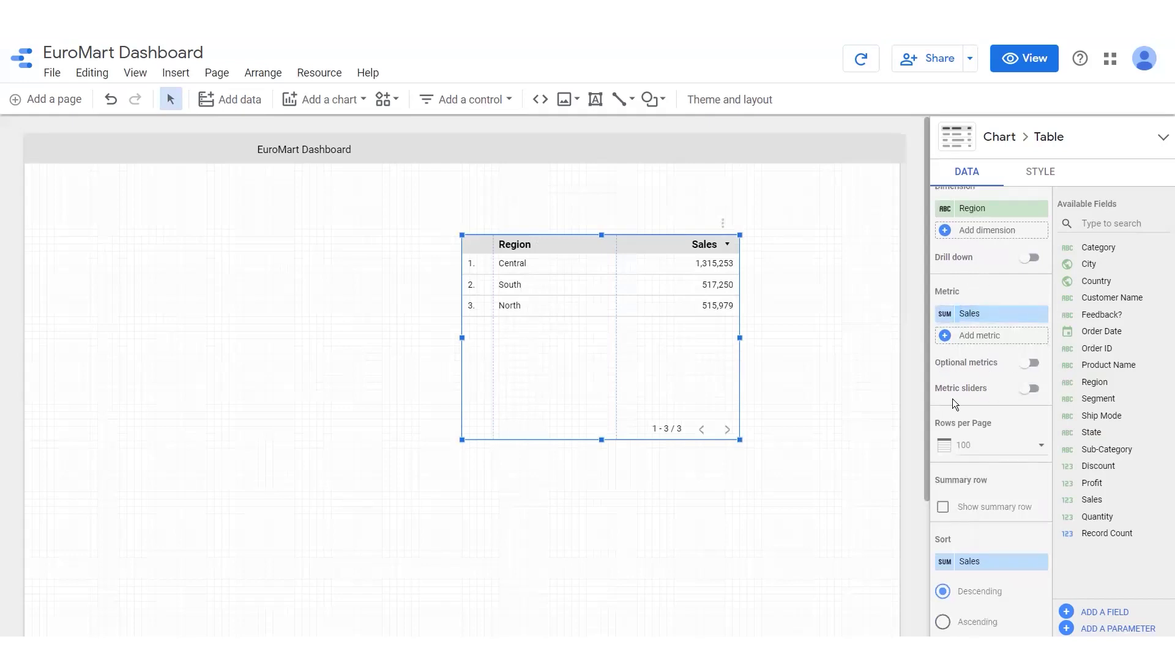
{"action": "scroll", "coordinate": [967, 401], "scroll_direction": "down", "scroll_amount": 3}
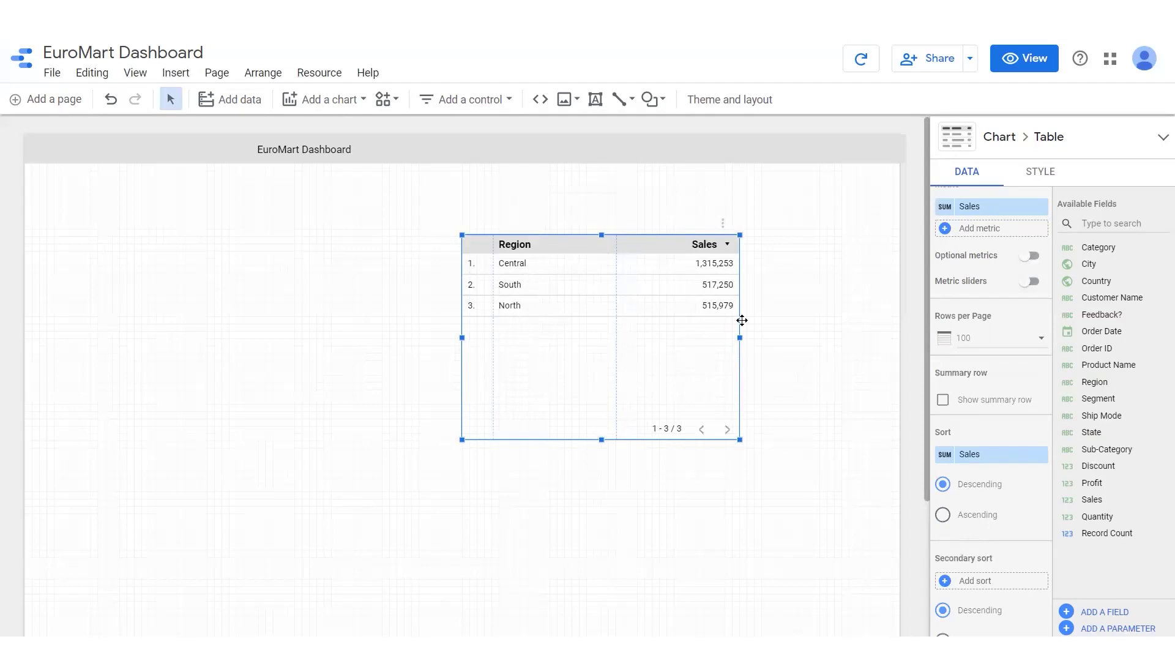
{"action": "scroll", "coordinate": [991, 306], "scroll_direction": "up", "scroll_amount": 1}
{"action": "scroll", "coordinate": [992, 311], "scroll_direction": "up", "scroll_amount": 4}
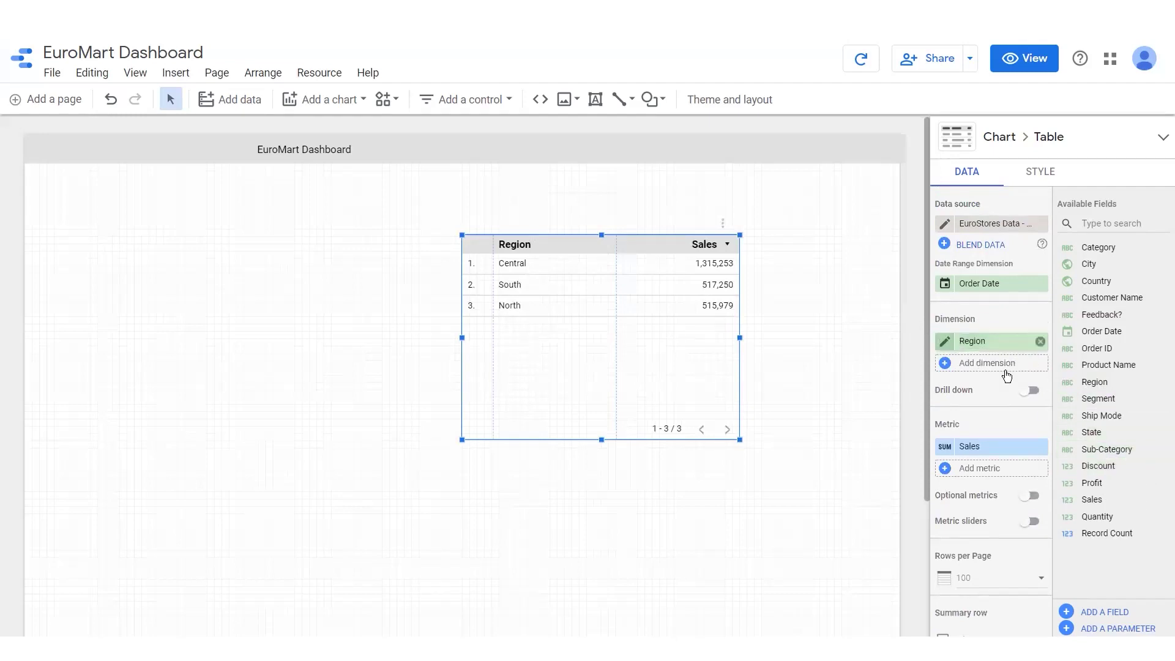
{"action": "left_click_drag", "start_coordinate": [1102, 450], "coordinate": [973, 344]}
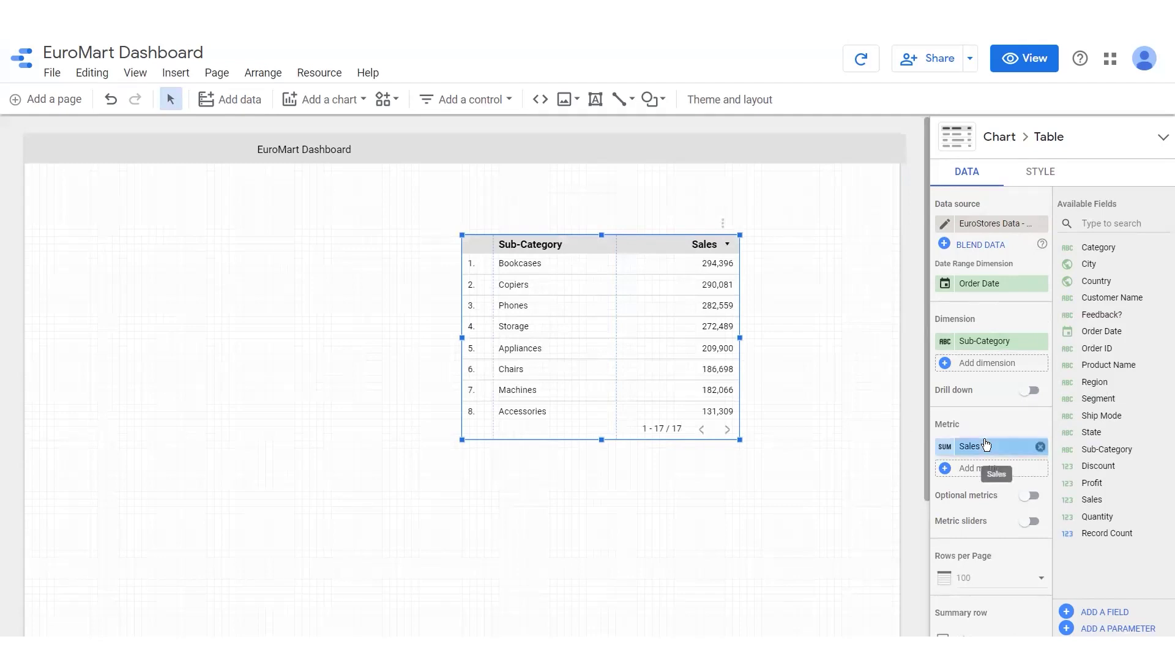
Step: Set the table's rows per page to 5
{"action": "scroll", "coordinate": [979, 446], "scroll_direction": "down", "scroll_amount": 1}
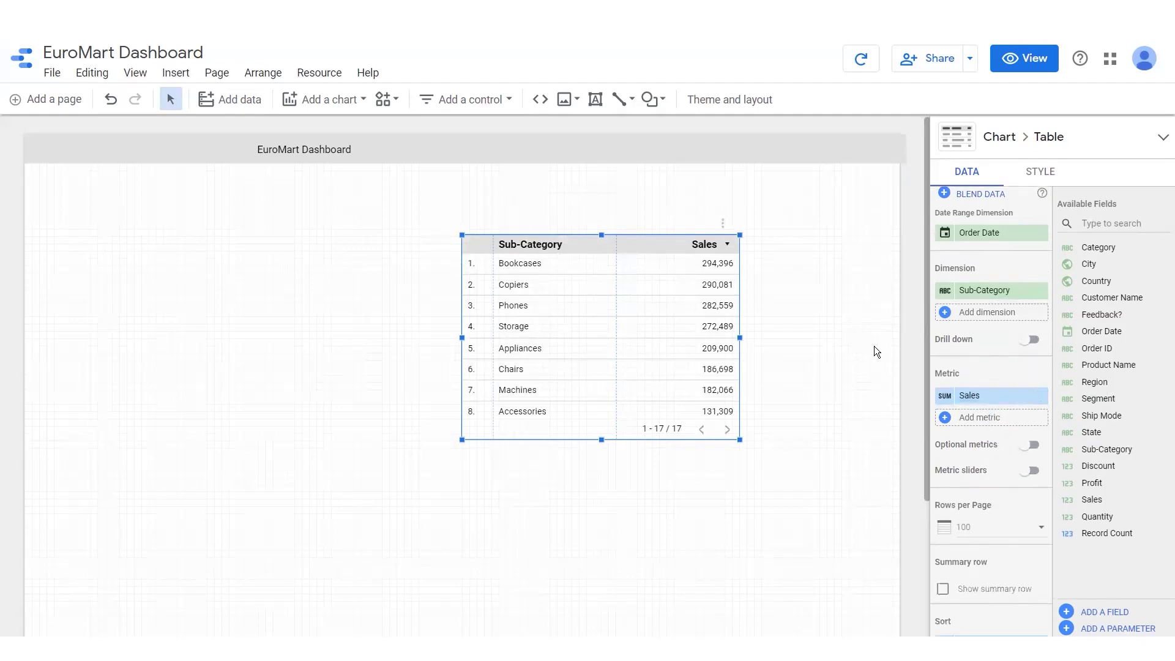
{"action": "scroll", "coordinate": [955, 385], "scroll_direction": "down", "scroll_amount": 3}
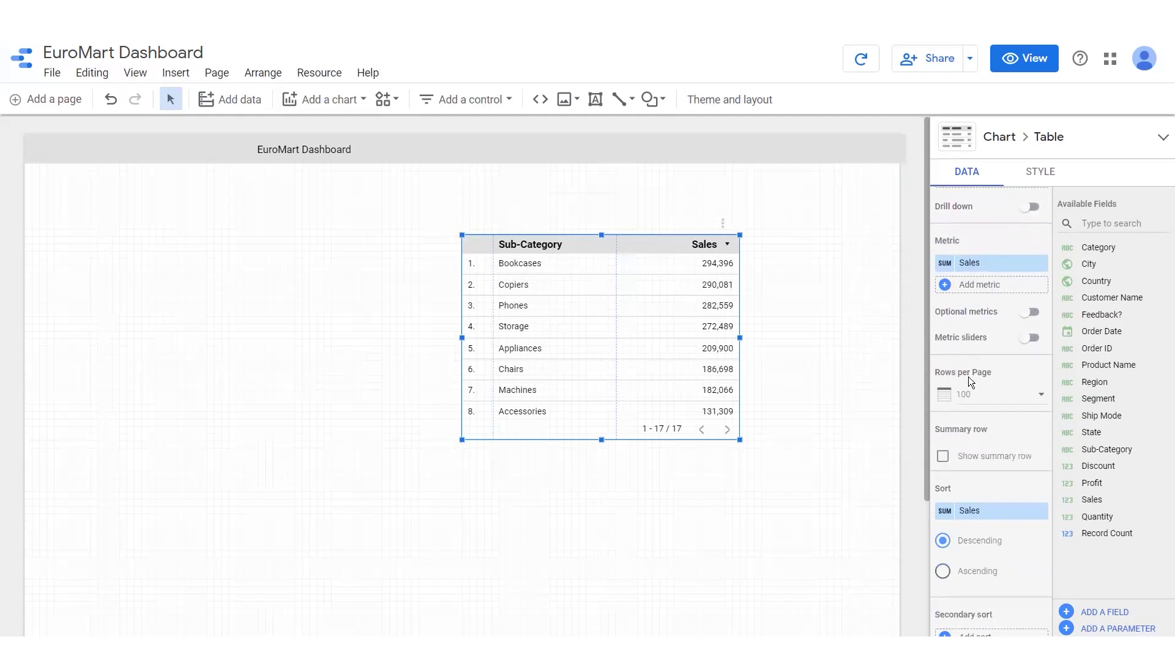
{"action": "left_click", "coordinate": [989, 399]}
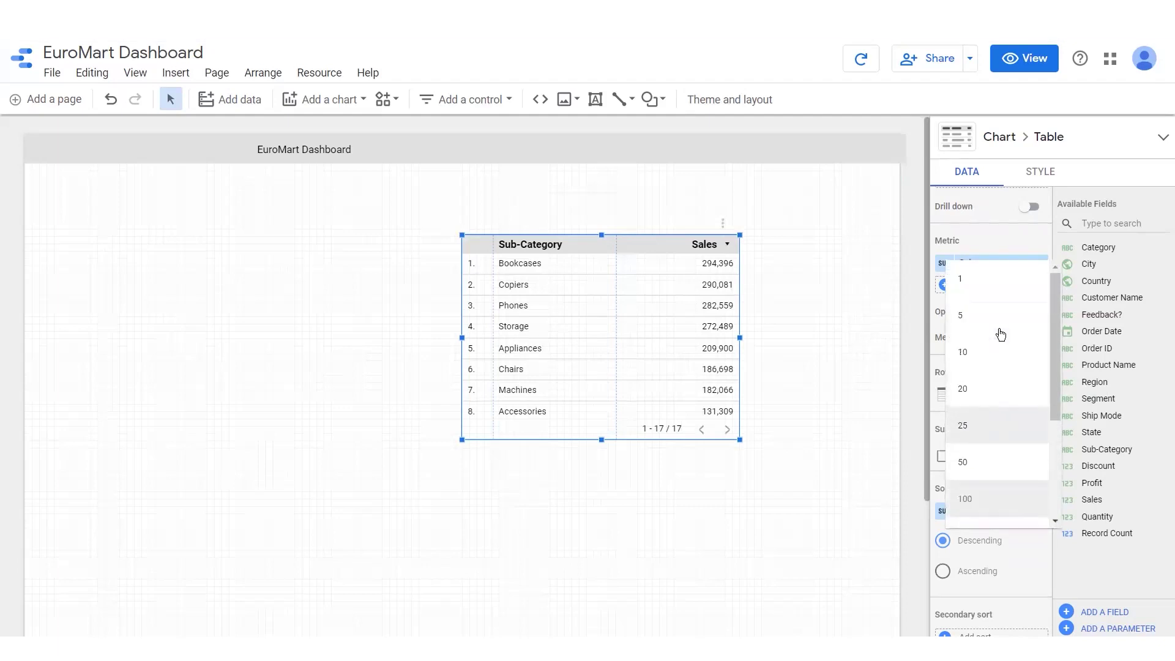
{"action": "left_click", "coordinate": [970, 317]}
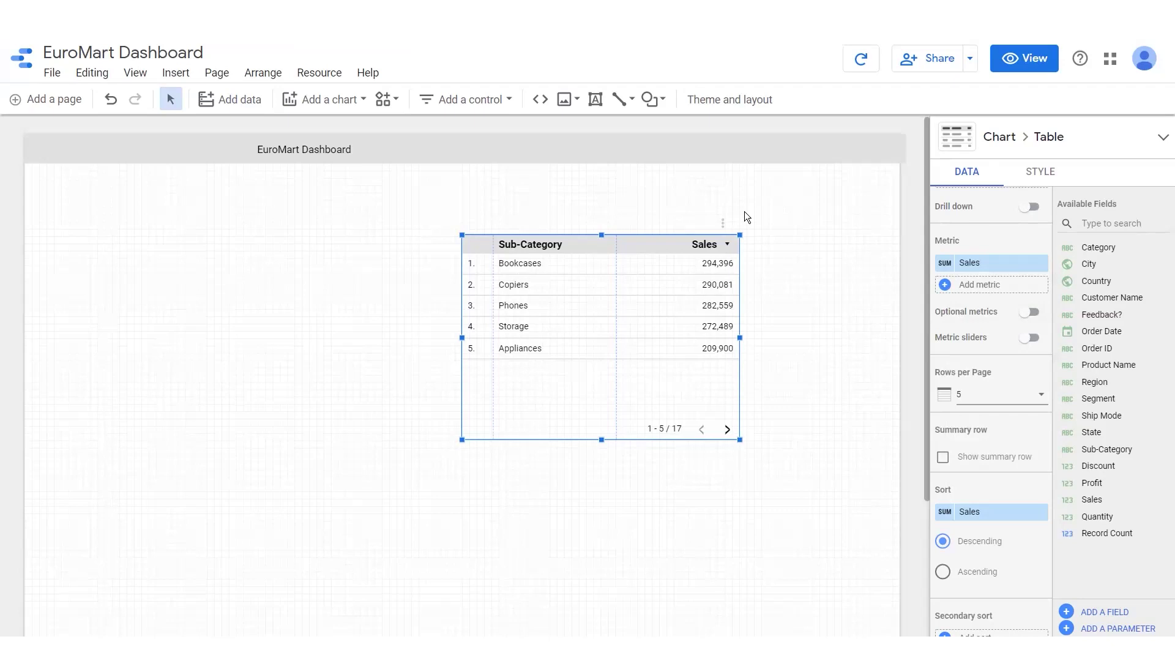
Step: Preview the report in view mode, page forward once through the table, and return to editing
{"action": "left_click", "coordinate": [1015, 63]}
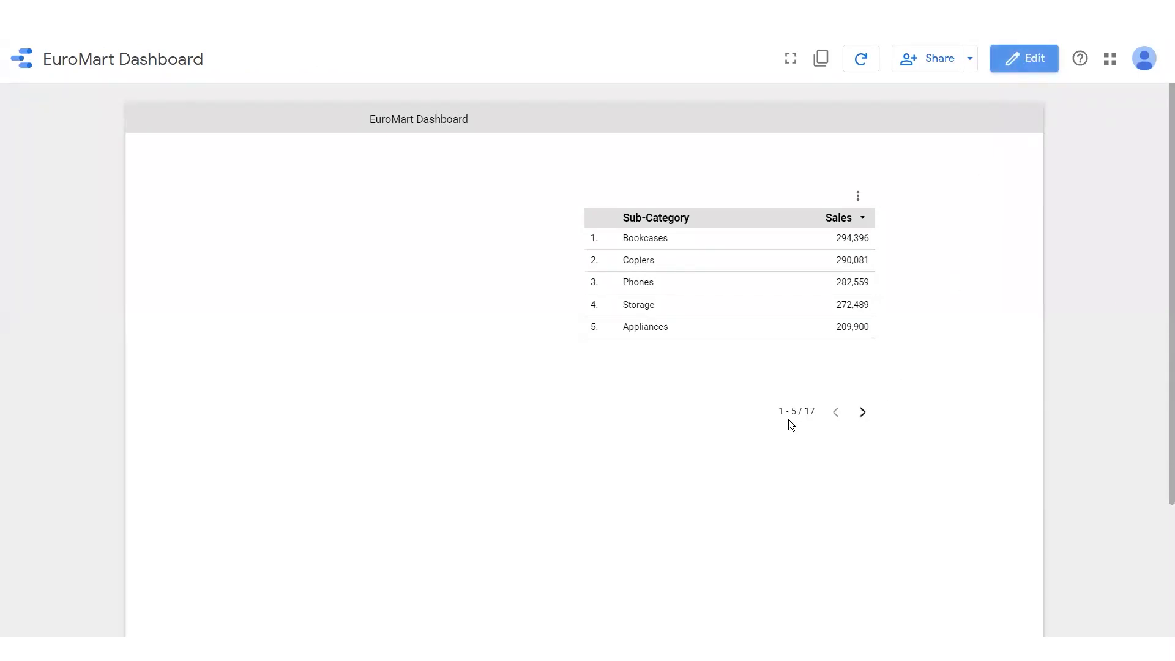
{"action": "left_click", "coordinate": [862, 413]}
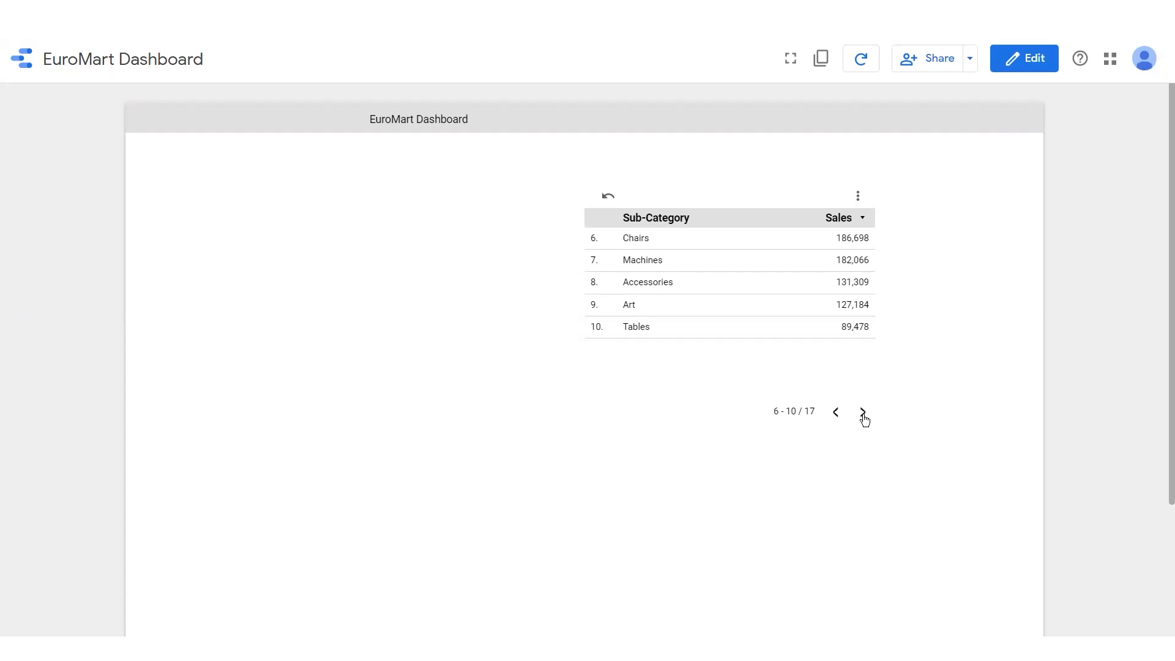
{"action": "left_click", "coordinate": [1024, 66]}
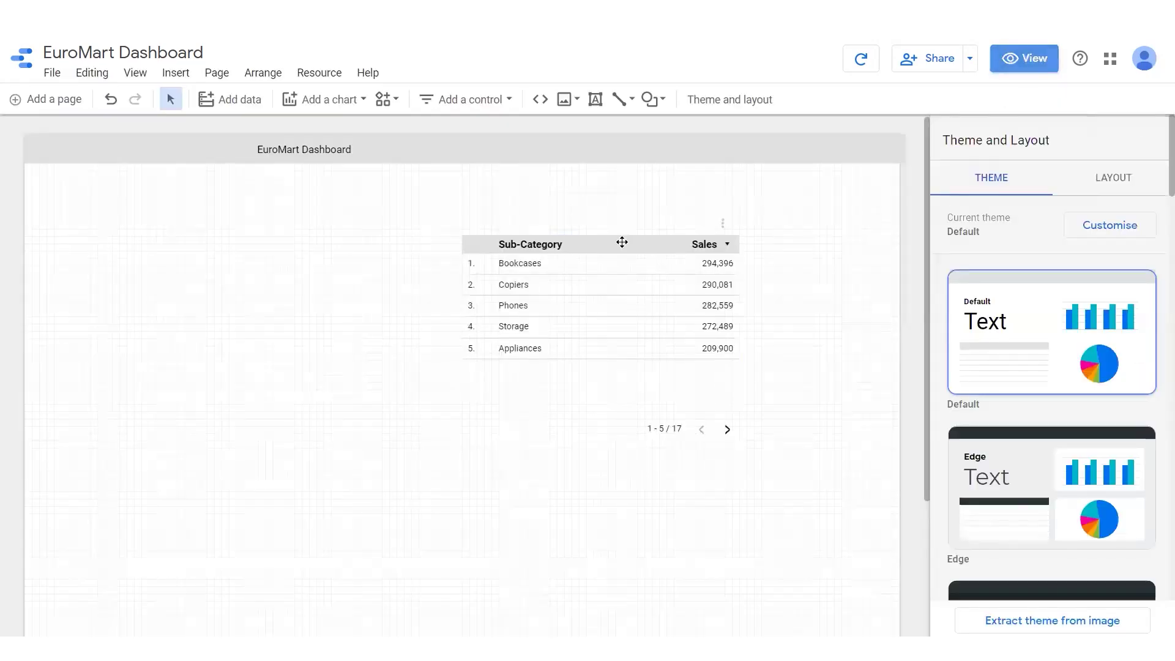
Step: Turn on the summary row for the Sub-Category sales table
{"action": "left_click", "coordinate": [621, 241]}
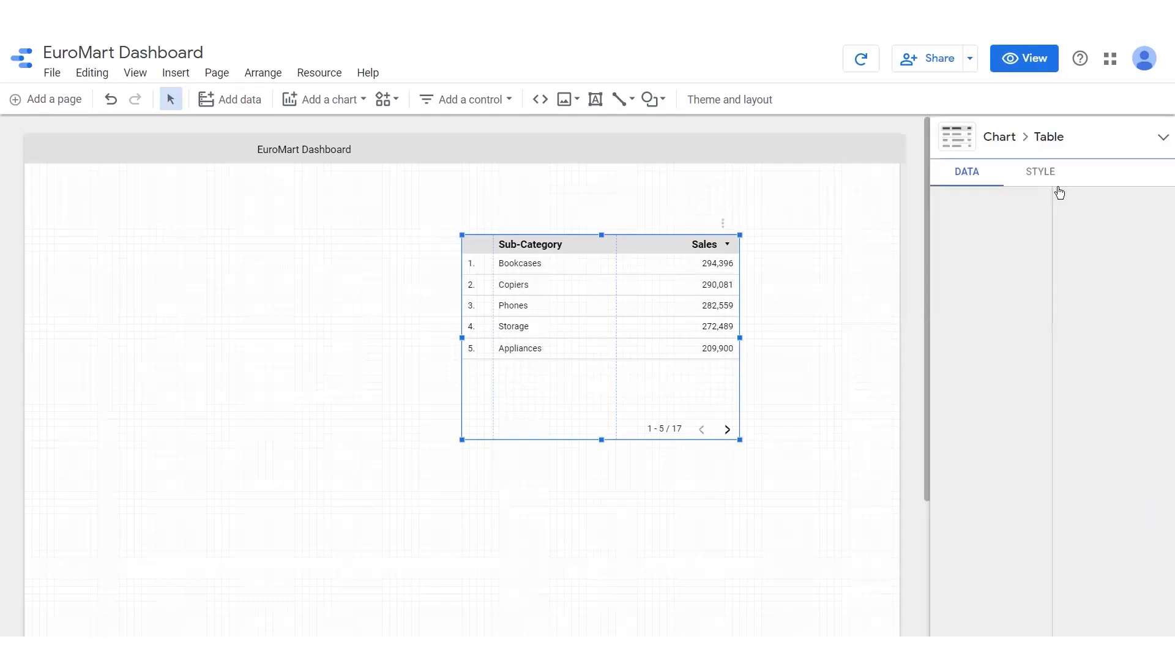
{"action": "scroll", "coordinate": [995, 292], "scroll_direction": "down", "scroll_amount": 5}
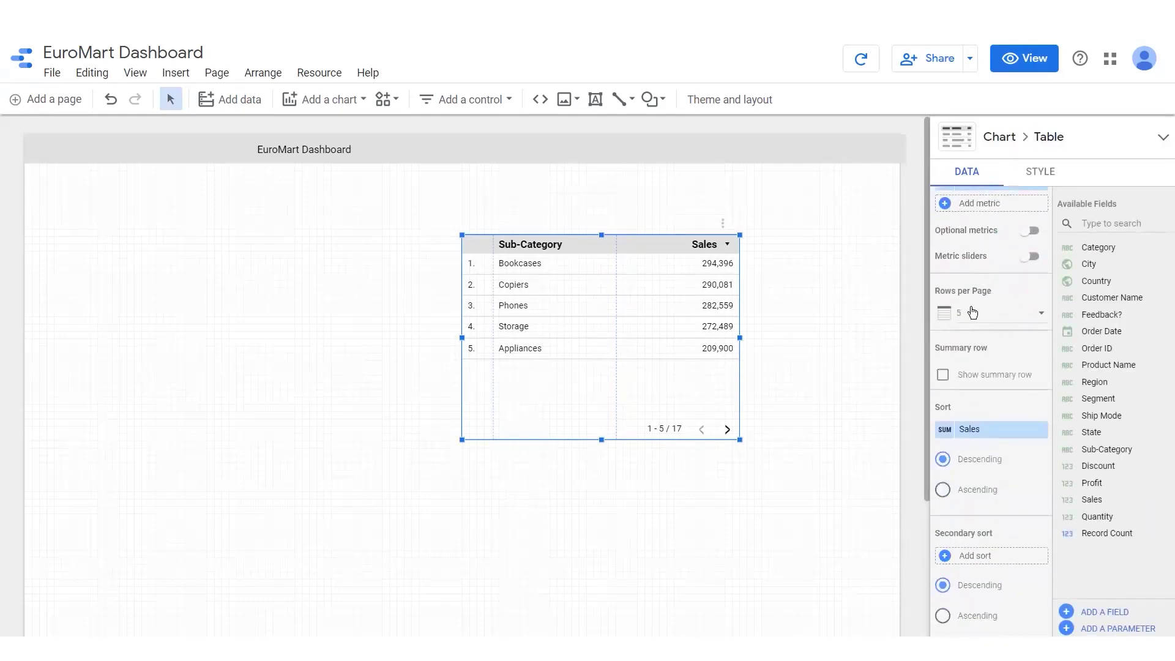
{"action": "scroll", "coordinate": [972, 311], "scroll_direction": "down", "scroll_amount": 2}
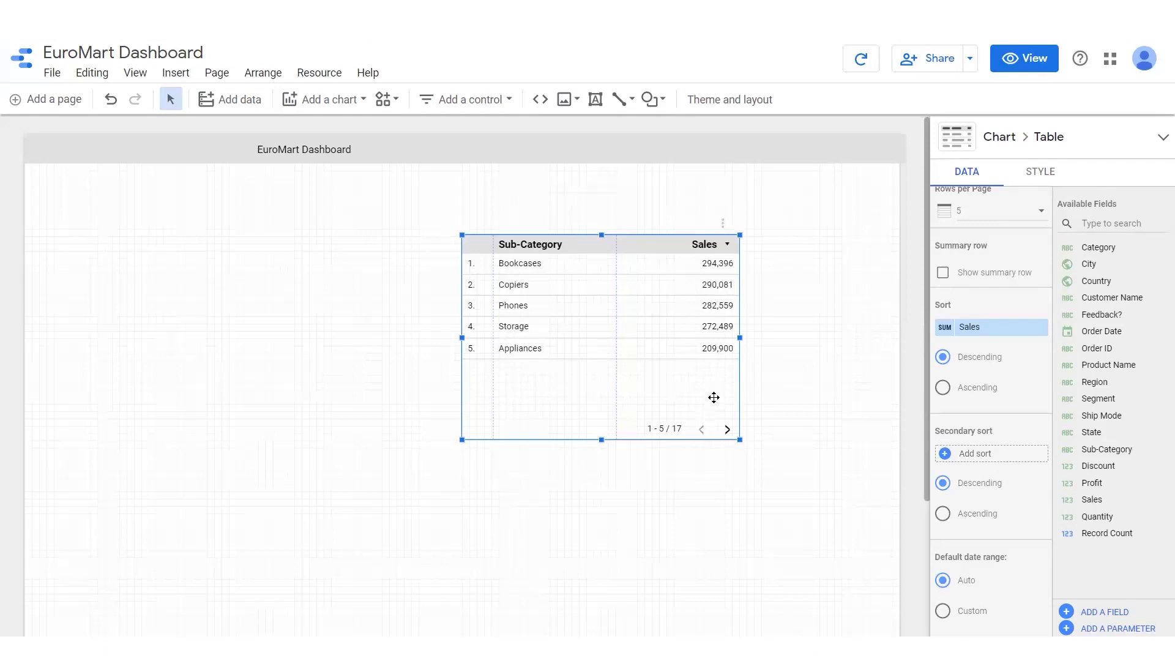
{"action": "left_click", "coordinate": [943, 273]}
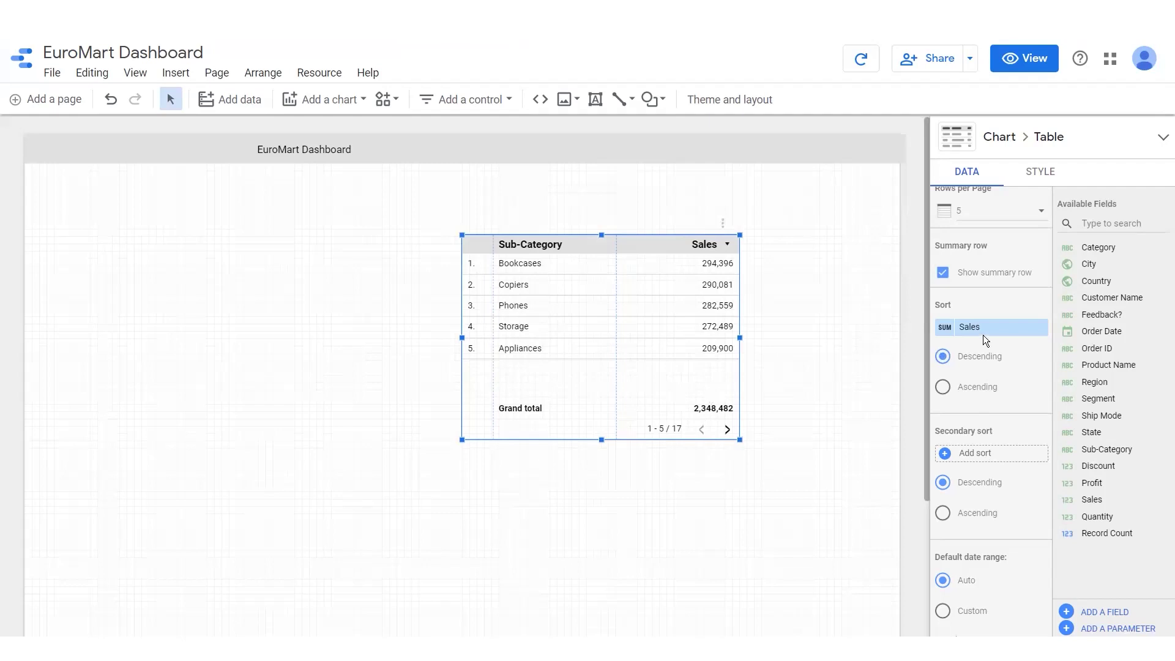
Step: Add Profit as a second metric to the table and place it ahead of Sales
{"action": "scroll", "coordinate": [983, 336], "scroll_direction": "up", "scroll_amount": 3}
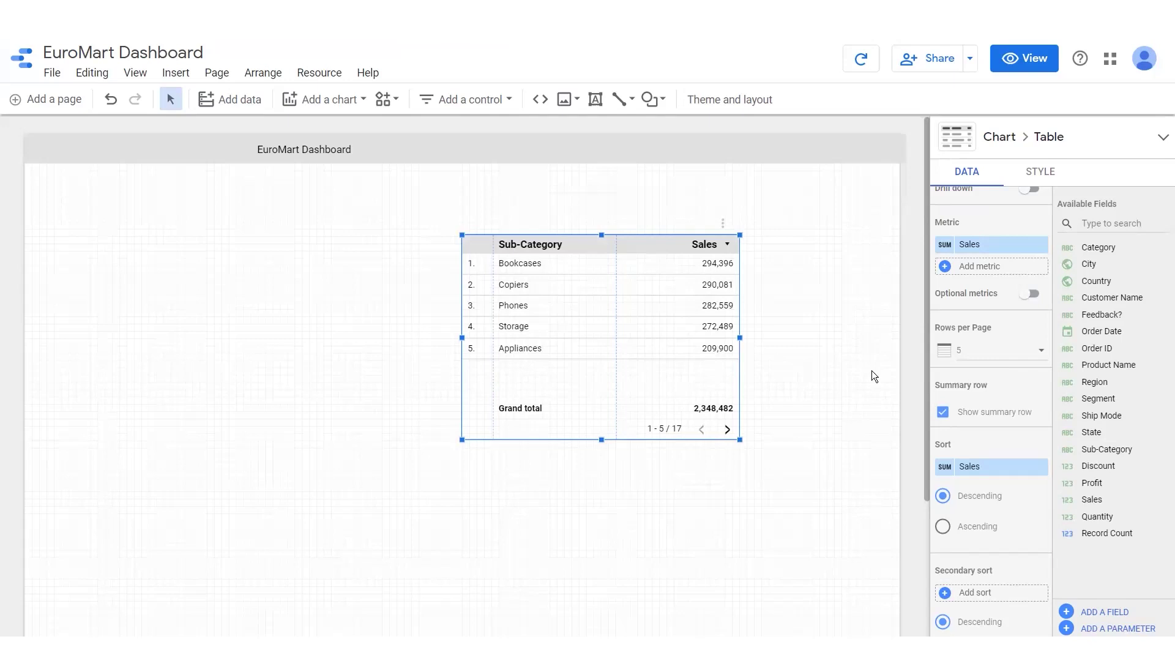
{"action": "scroll", "coordinate": [955, 358], "scroll_direction": "up", "scroll_amount": 2}
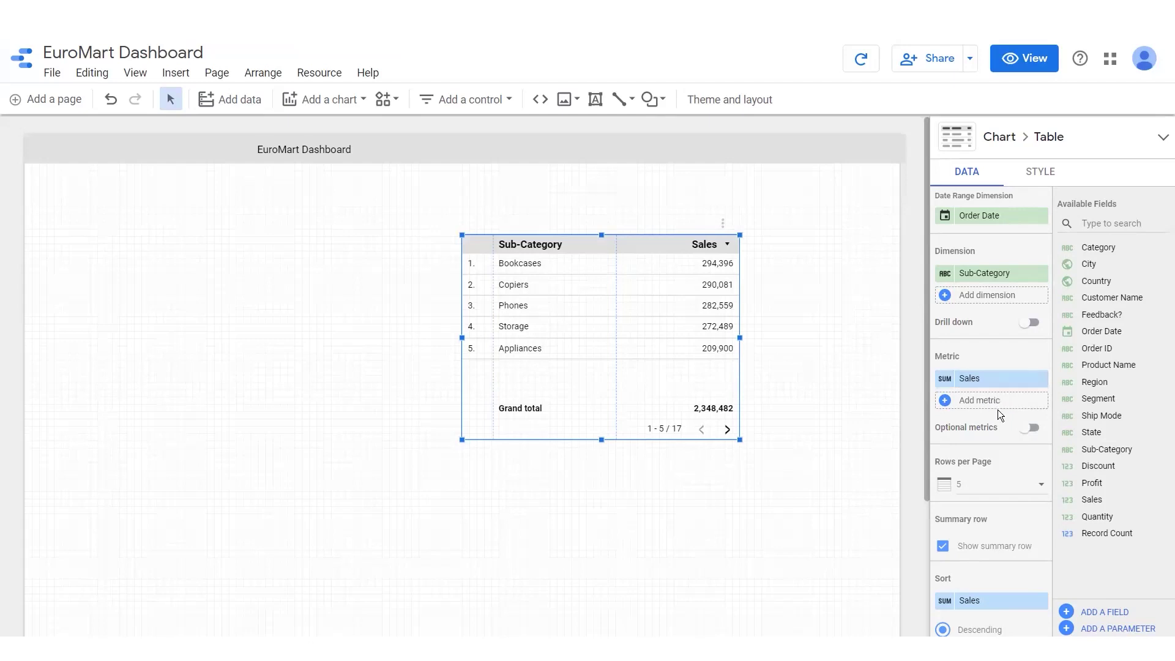
{"action": "left_click_drag", "start_coordinate": [1098, 485], "coordinate": [972, 401]}
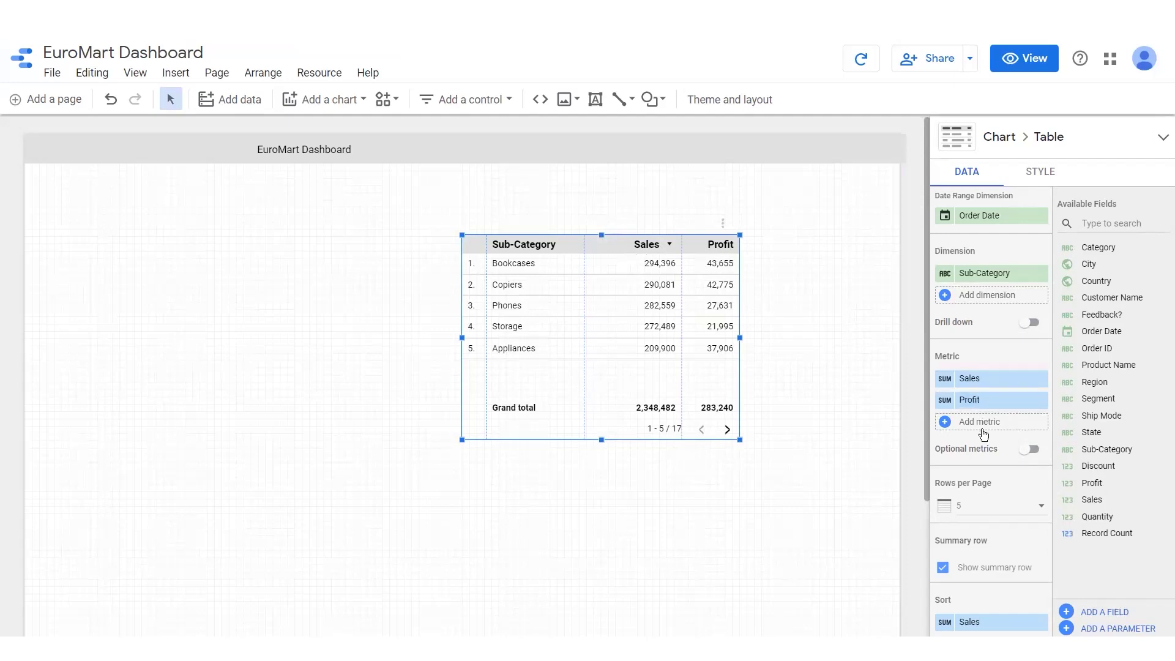
{"action": "left_click_drag", "start_coordinate": [984, 403], "coordinate": [975, 351]}
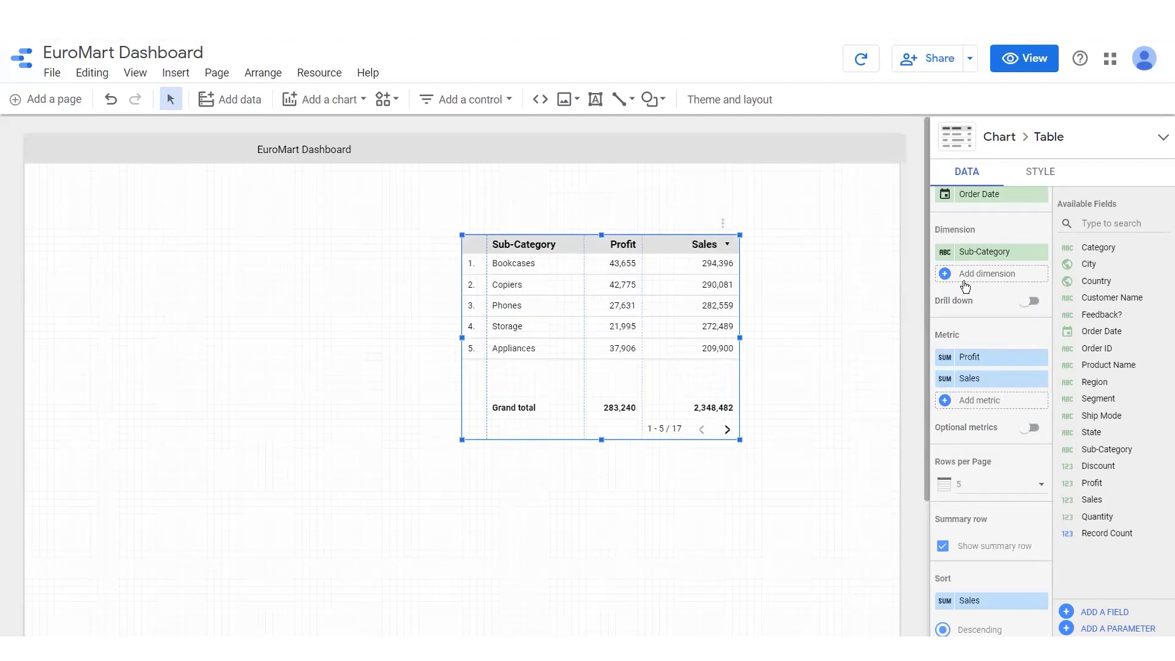
Step: Remove the Profit metric from the table so that only Sales is used
{"action": "scroll", "coordinate": [965, 283], "scroll_direction": "up", "scroll_amount": 1}
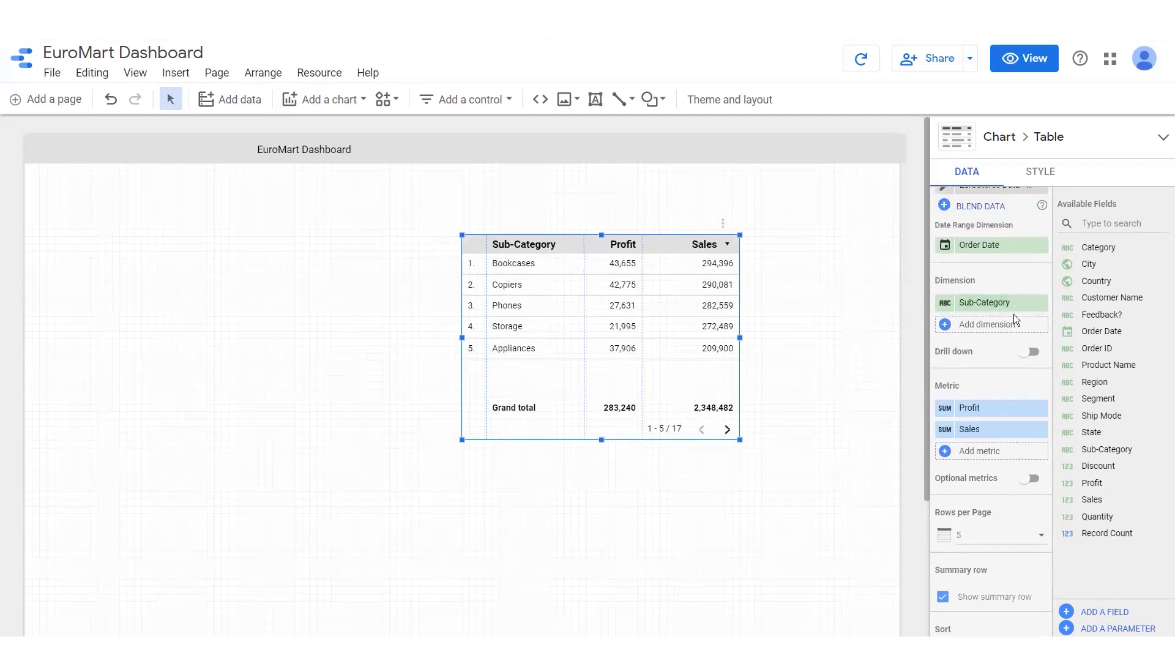
{"action": "left_click", "coordinate": [1040, 408]}
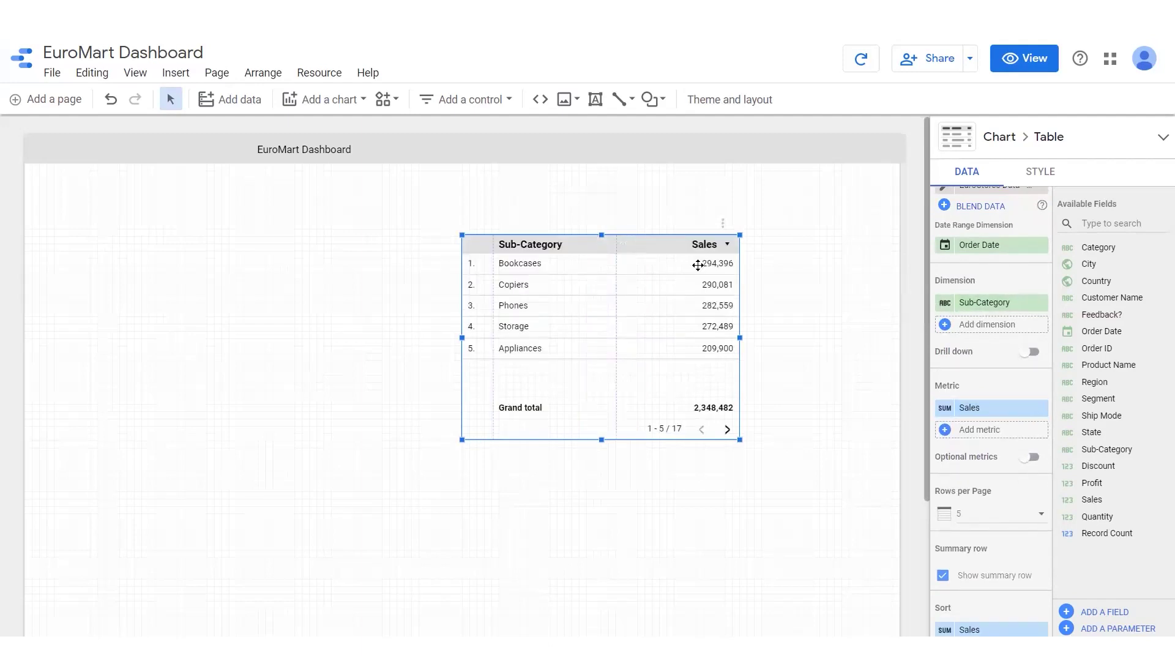
Step: Replace the Sub-Category dimension with Region and add Segment as a second dimension below it
{"action": "left_click", "coordinate": [986, 304]}
{"action": "type", "text": "reg"}
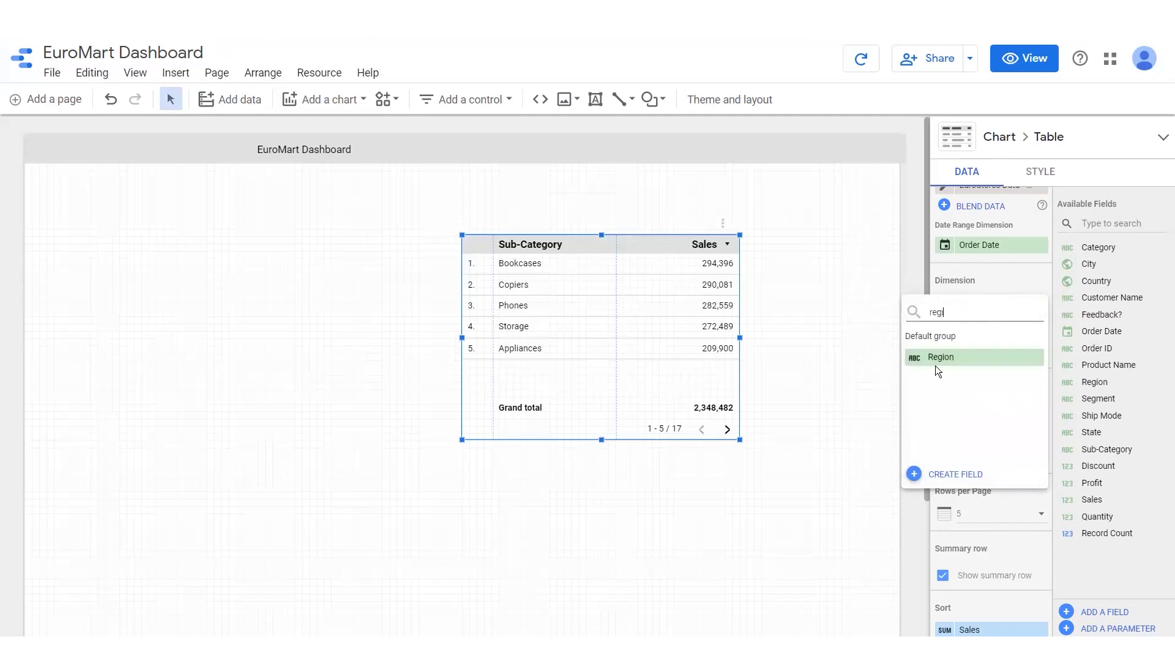
{"action": "left_click", "coordinate": [940, 356]}
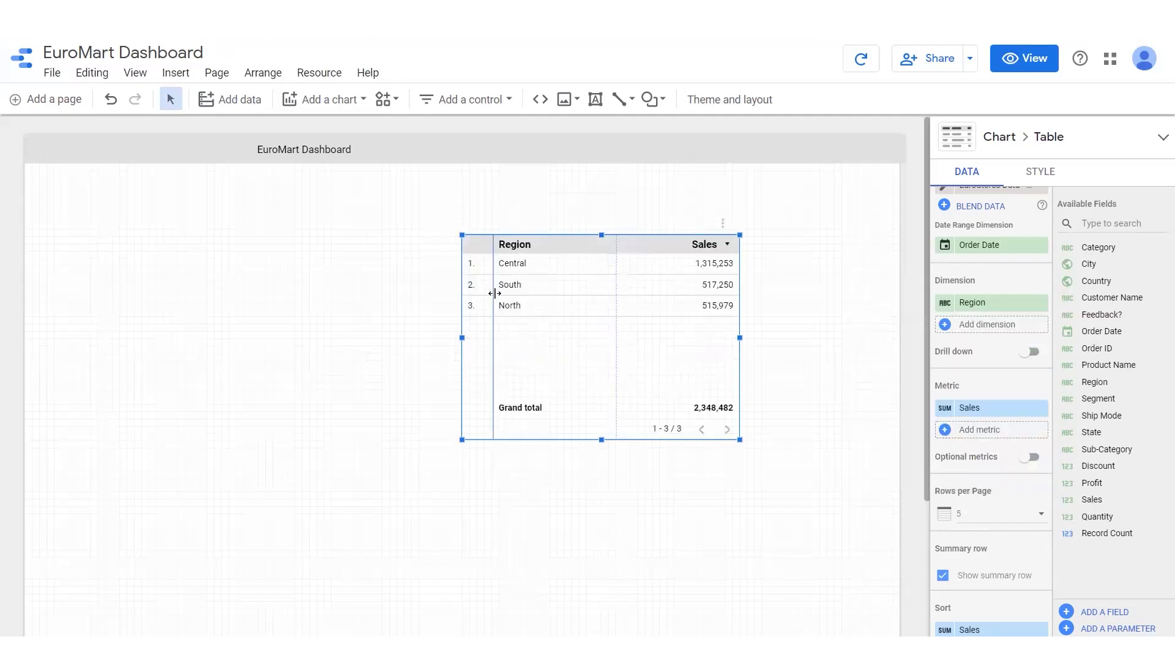
{"action": "left_click_drag", "start_coordinate": [1093, 348], "coordinate": [987, 325]}
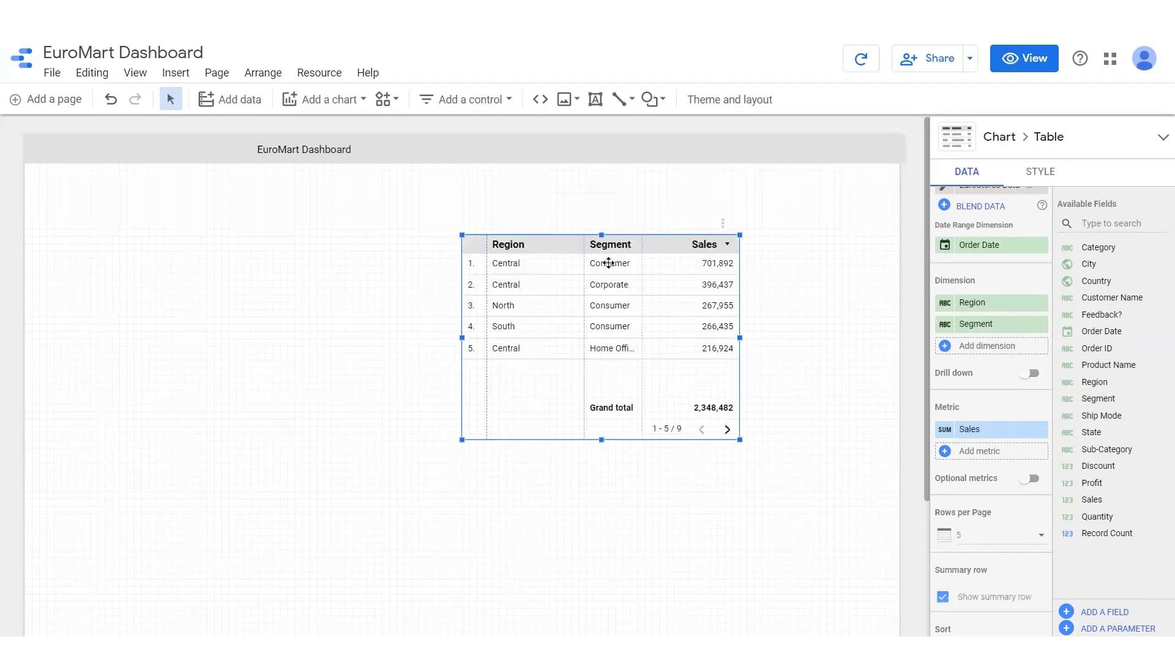
Step: Set the table's rows per page to 20 and enlarge the table so that all rows fit
{"action": "mouse_move", "coordinate": [941, 436]}
{"action": "scroll", "coordinate": [943, 431], "scroll_direction": "down", "scroll_amount": 4}
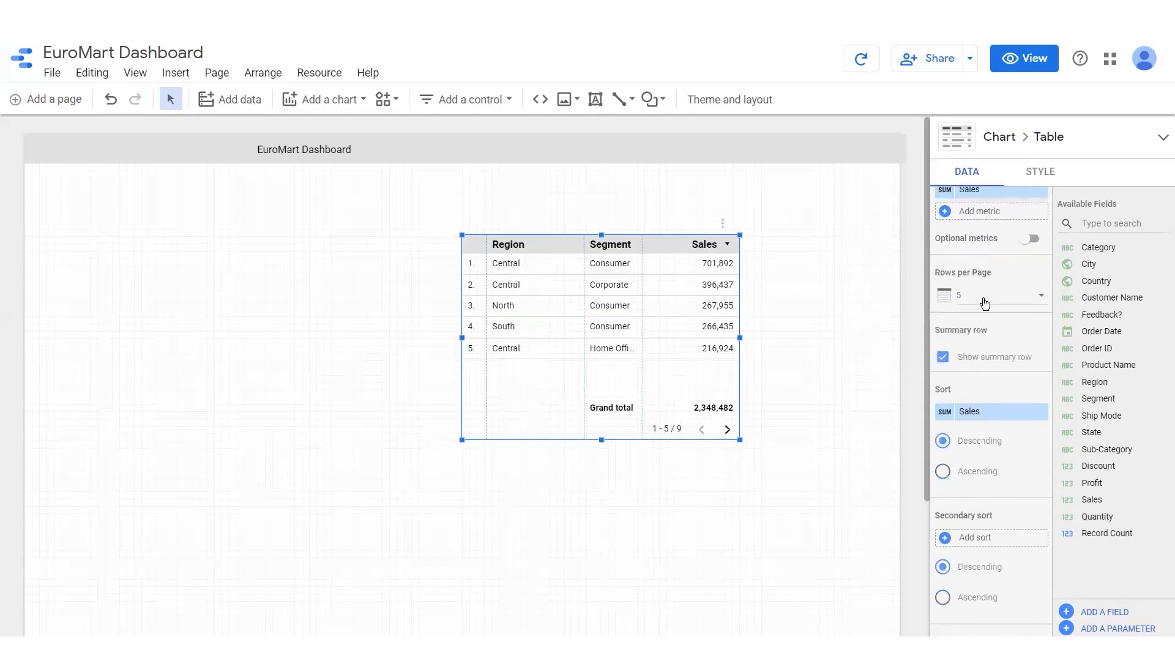
{"action": "left_click", "coordinate": [983, 300]}
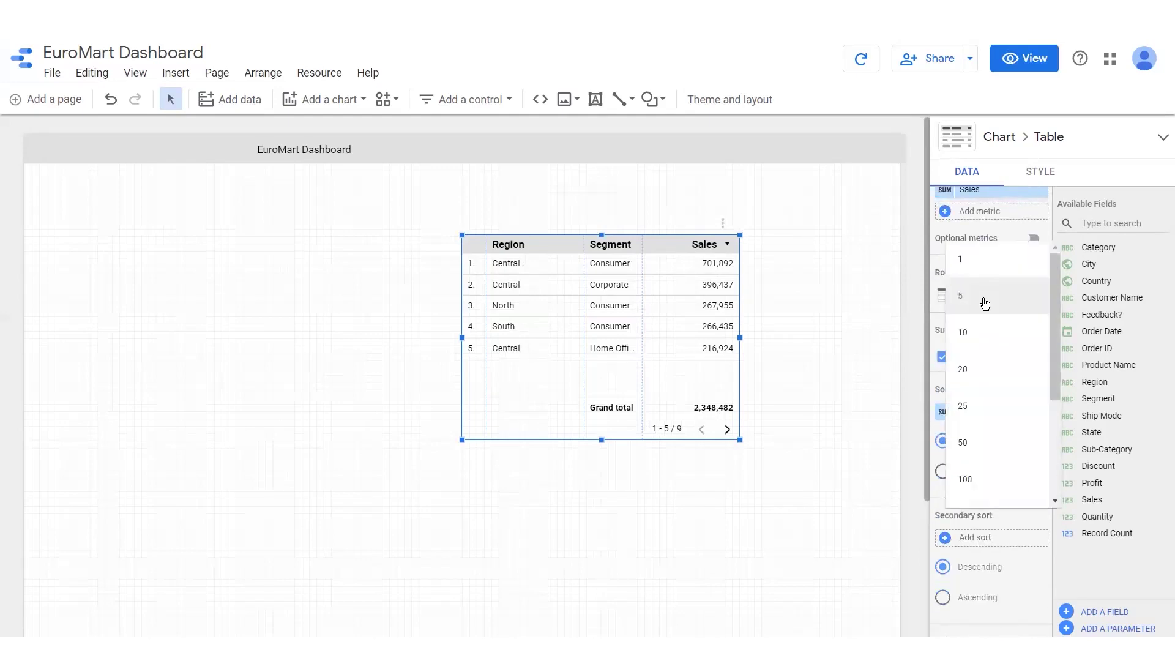
{"action": "left_click", "coordinate": [982, 367]}
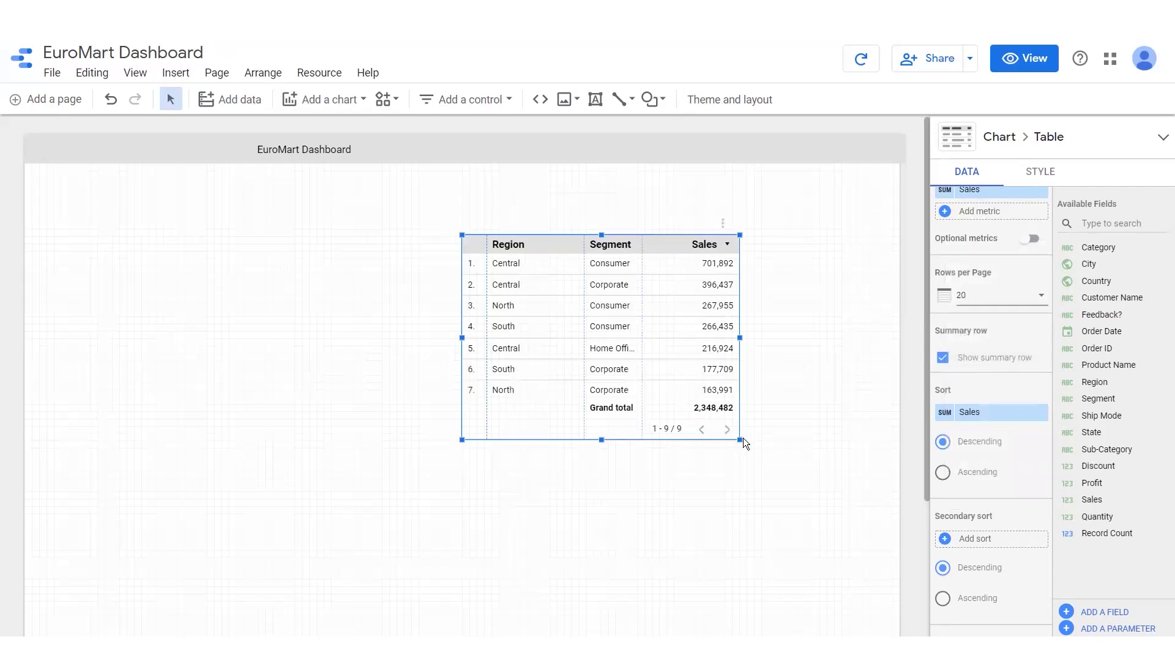
{"action": "left_click_drag", "start_coordinate": [737, 438], "coordinate": [807, 559]}
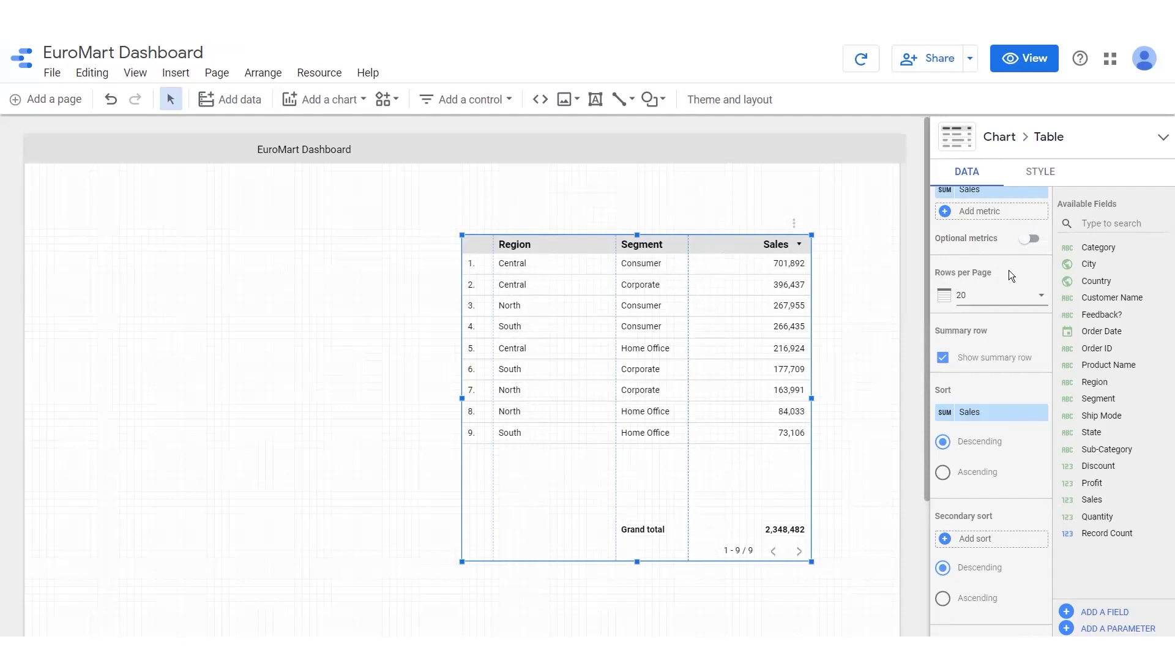
Step: Sort the table by Region in ascending order instead of by Sales
{"action": "scroll", "coordinate": [1008, 270], "scroll_direction": "up", "scroll_amount": 3}
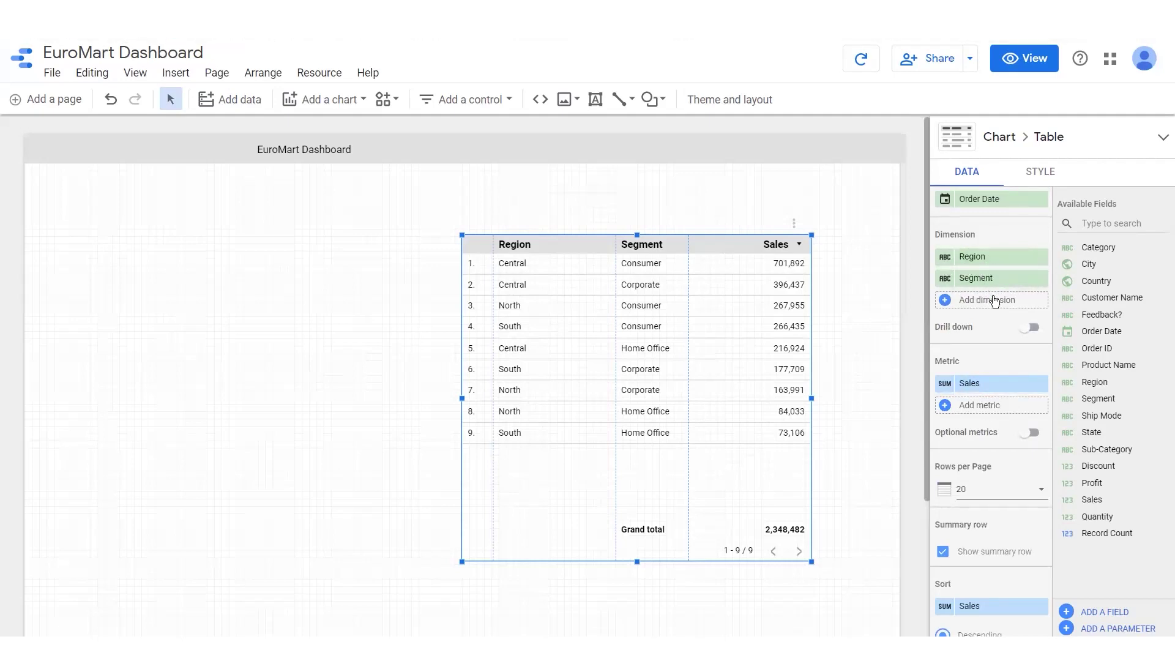
{"action": "scroll", "coordinate": [994, 300], "scroll_direction": "down", "scroll_amount": 6}
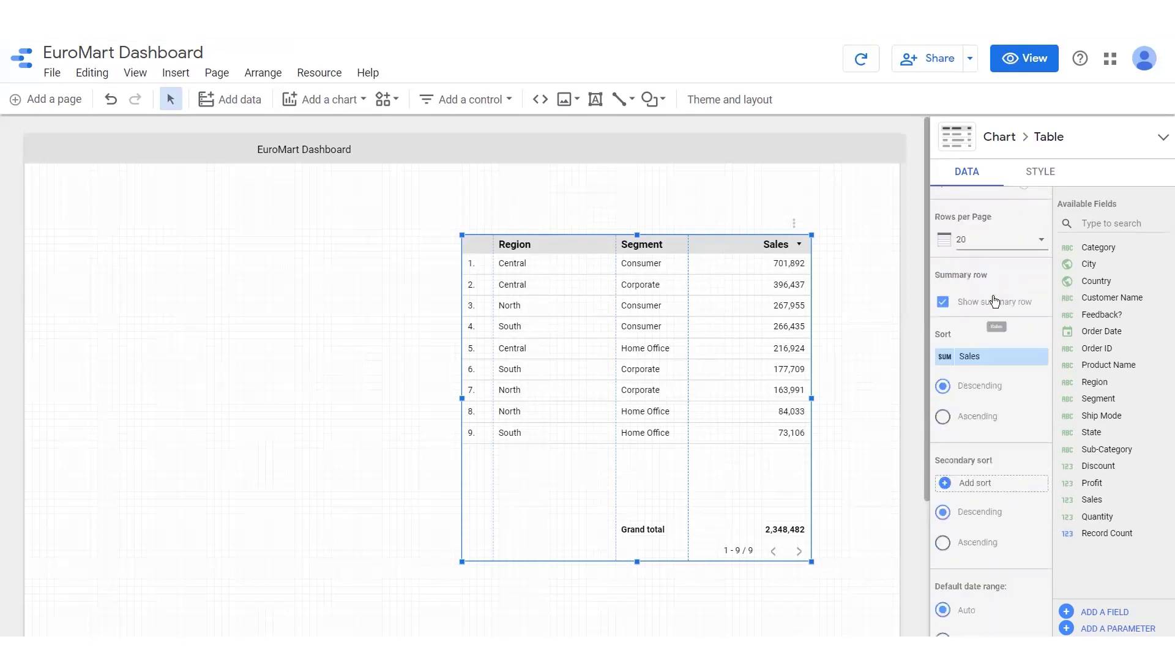
{"action": "scroll", "coordinate": [992, 297], "scroll_direction": "up", "scroll_amount": 1}
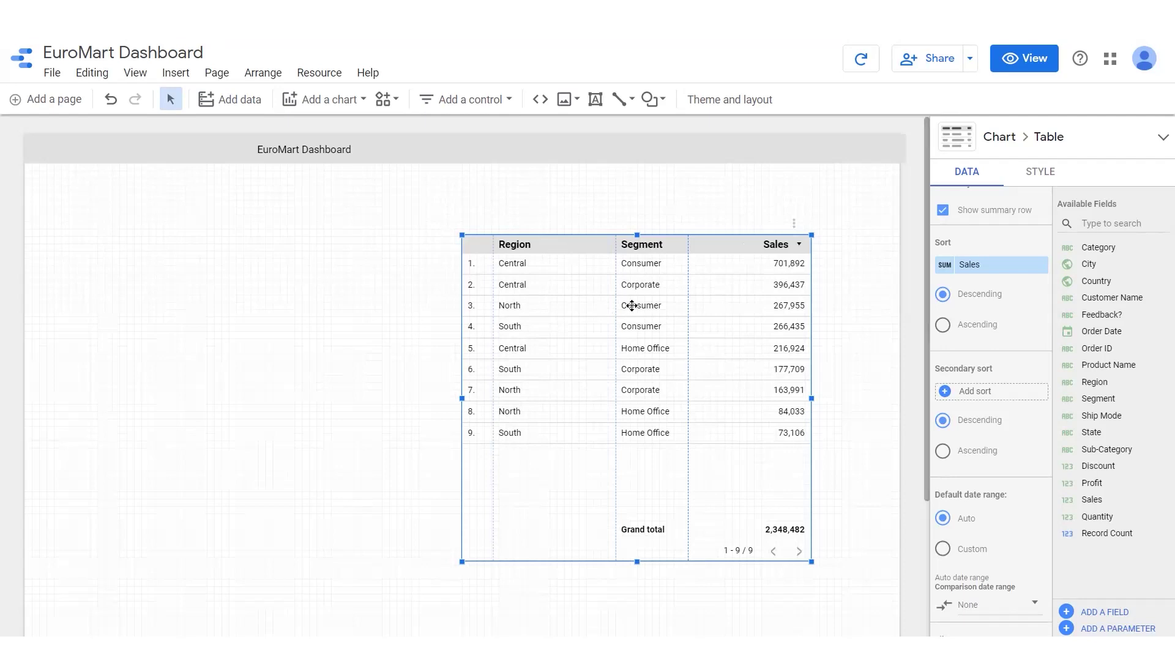
{"action": "left_click", "coordinate": [970, 268]}
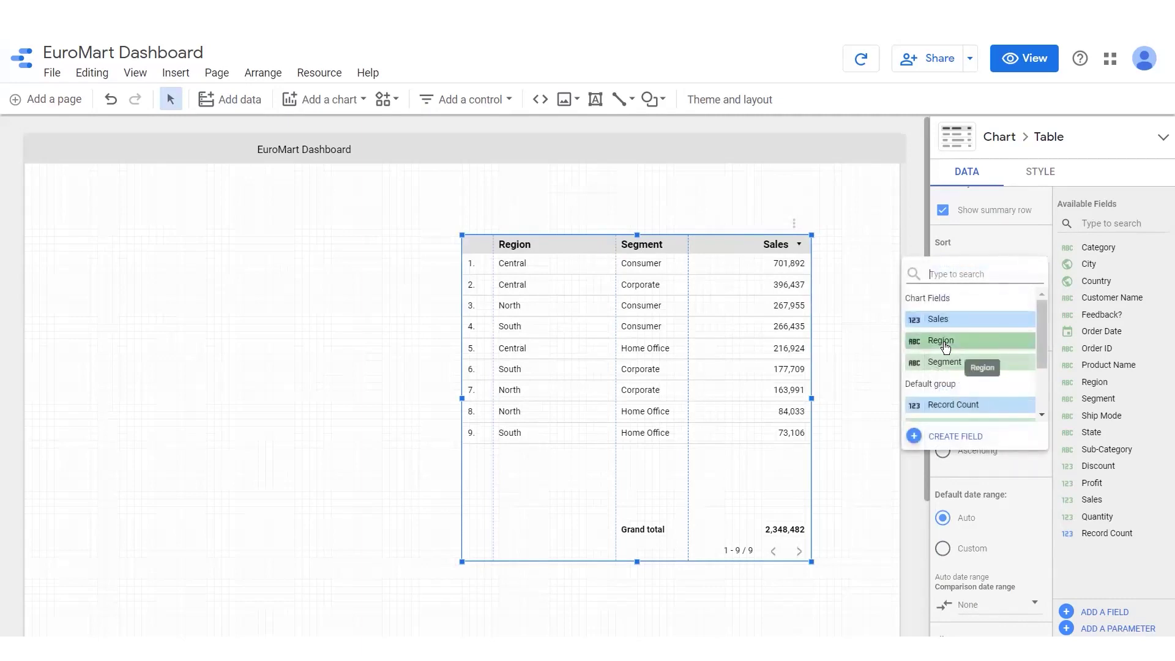
{"action": "left_click", "coordinate": [945, 342]}
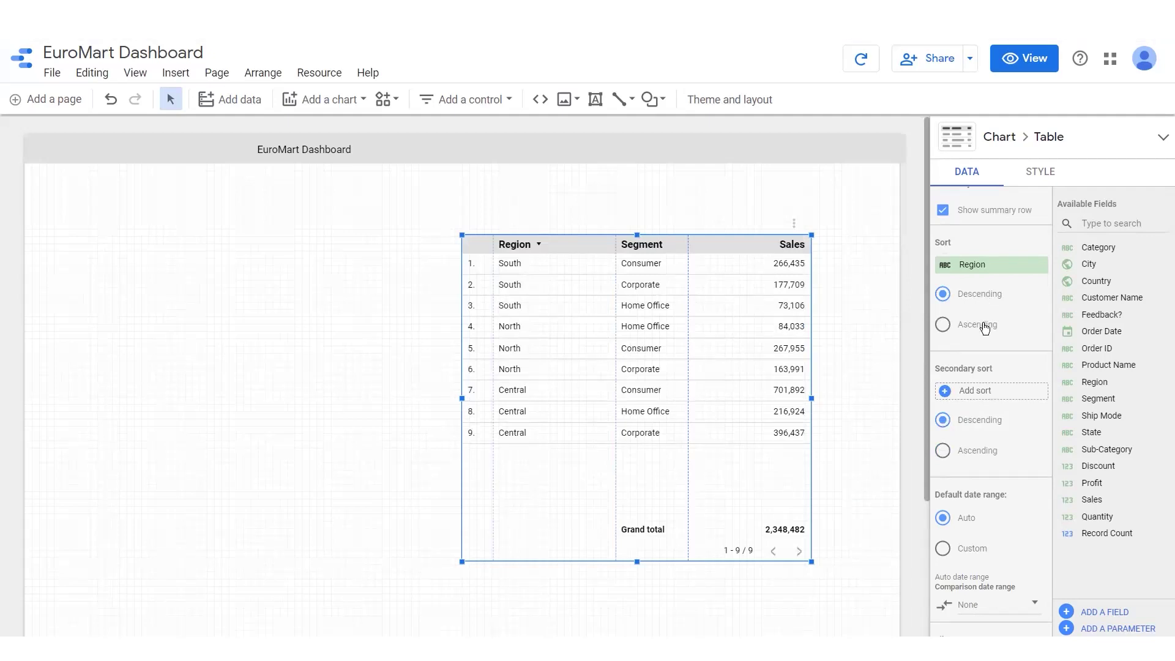
{"action": "left_click", "coordinate": [944, 328]}
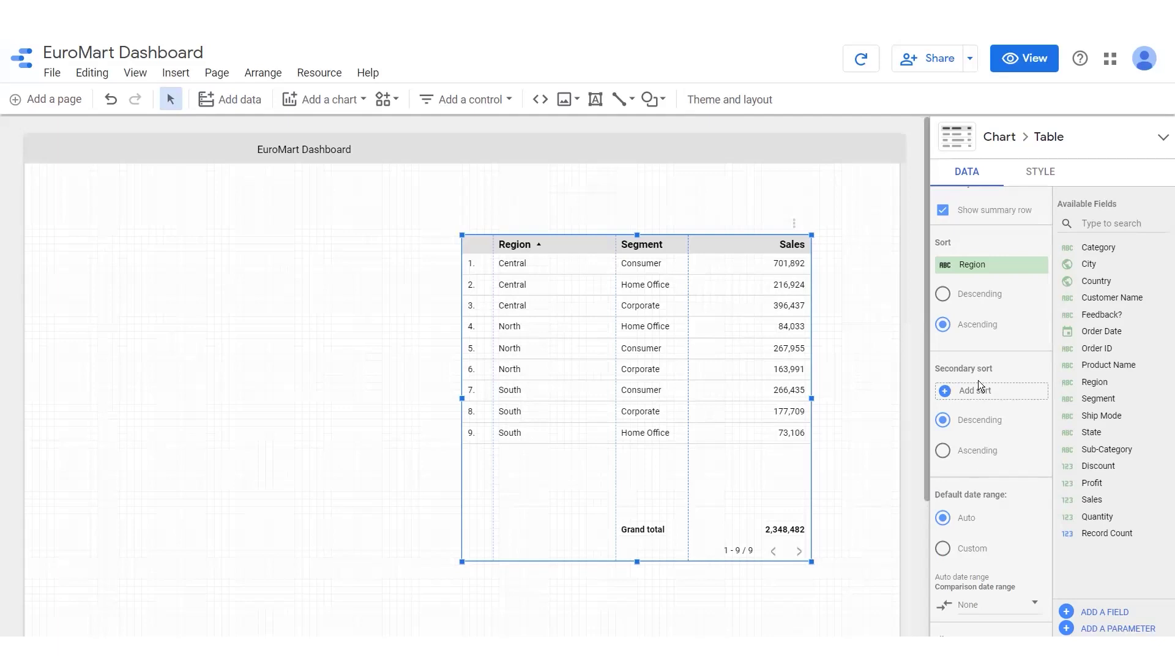
Step: Try Sales as a descending secondary sort for the table and remove it again
{"action": "left_click", "coordinate": [972, 398]}
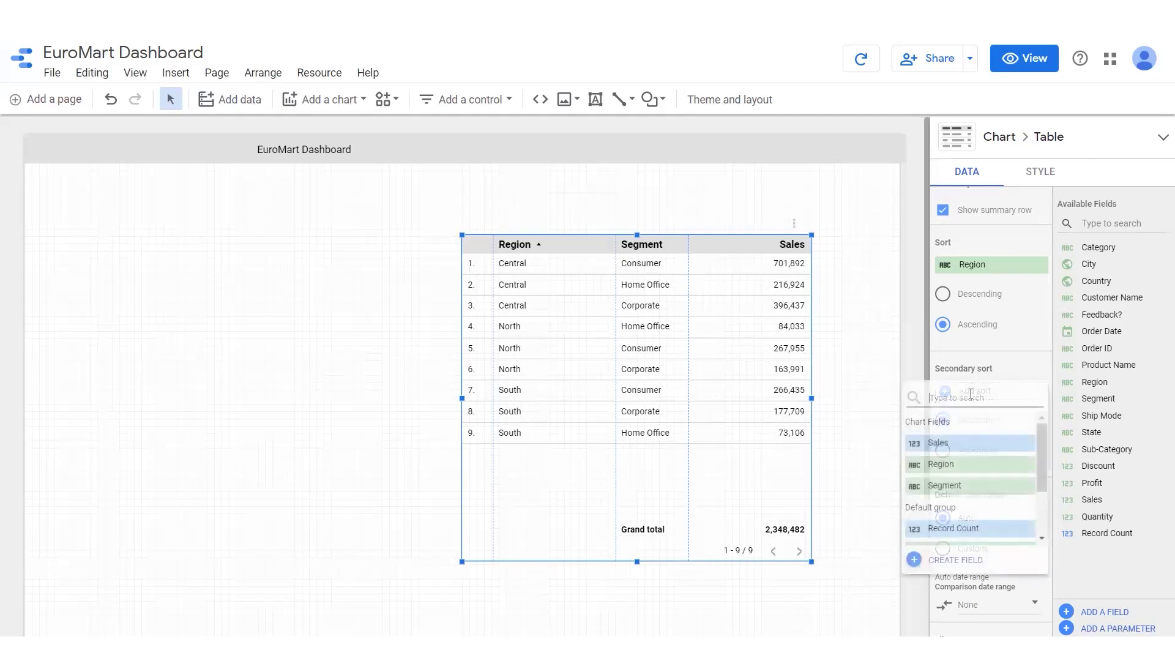
{"action": "left_click", "coordinate": [949, 442]}
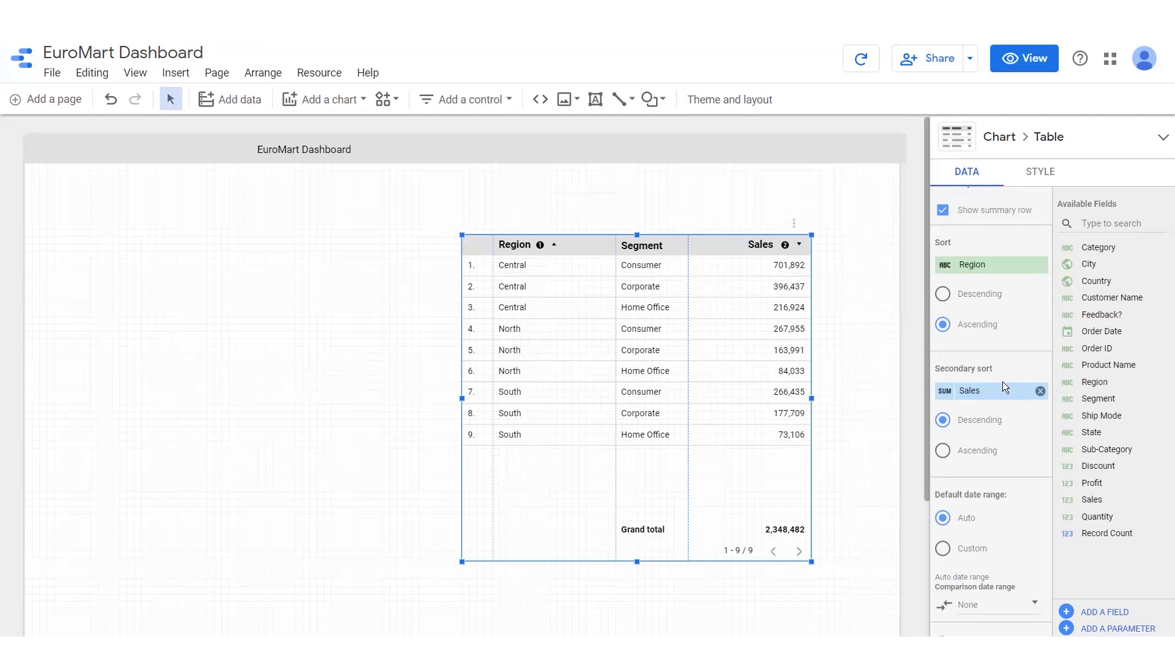
{"action": "left_click", "coordinate": [1040, 392]}
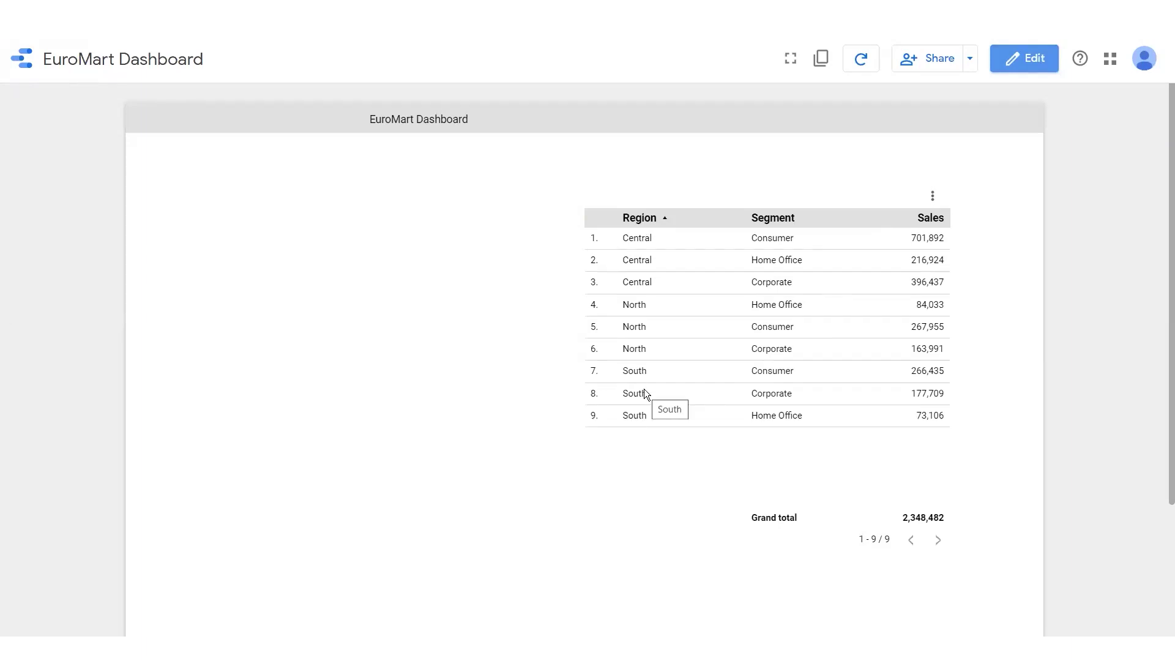
Step: Preview the report with the table sorted by Sales in descending and ascending order, and return to editing
{"action": "left_click", "coordinate": [932, 219]}
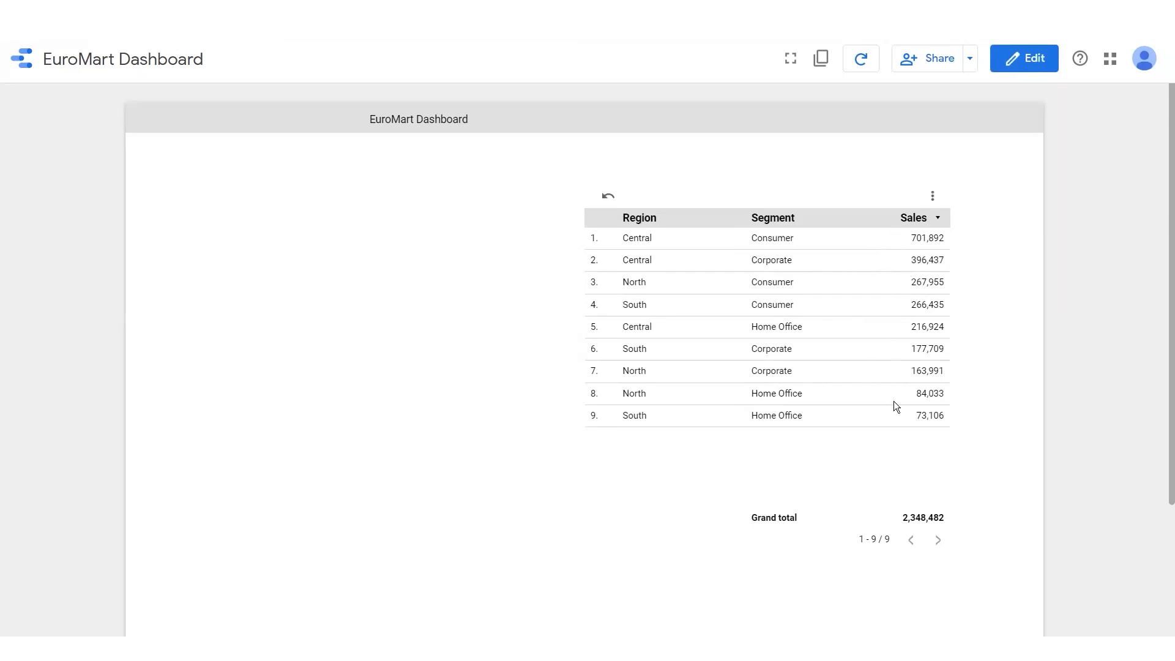
{"action": "left_click", "coordinate": [918, 222]}
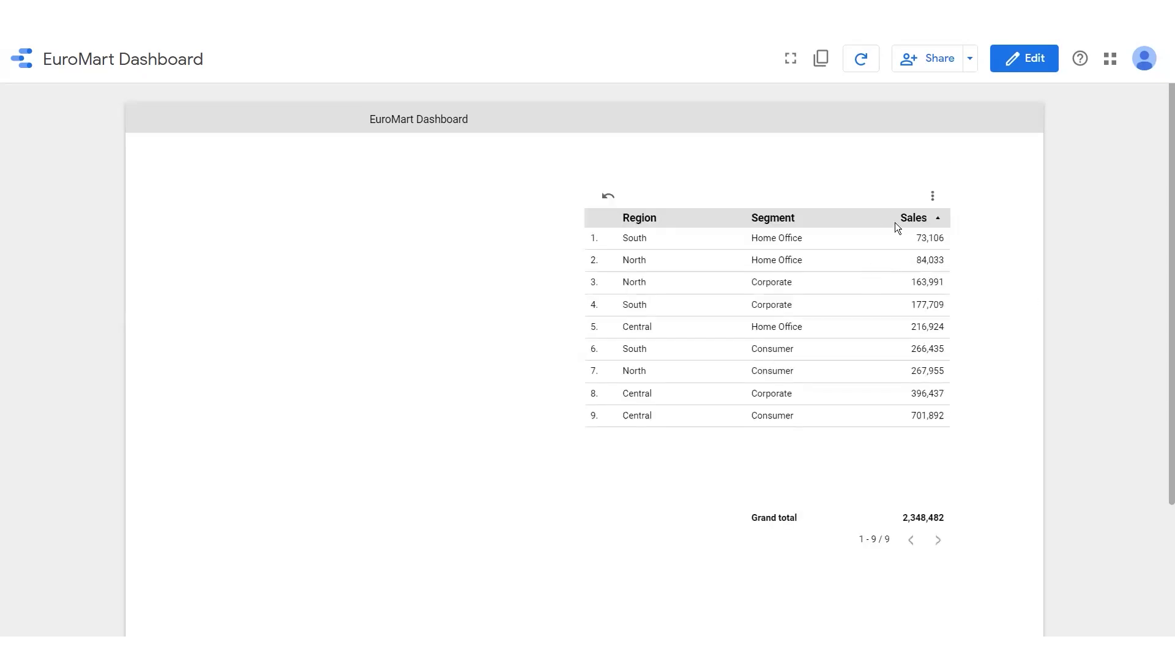
{"action": "left_click", "coordinate": [1022, 60]}
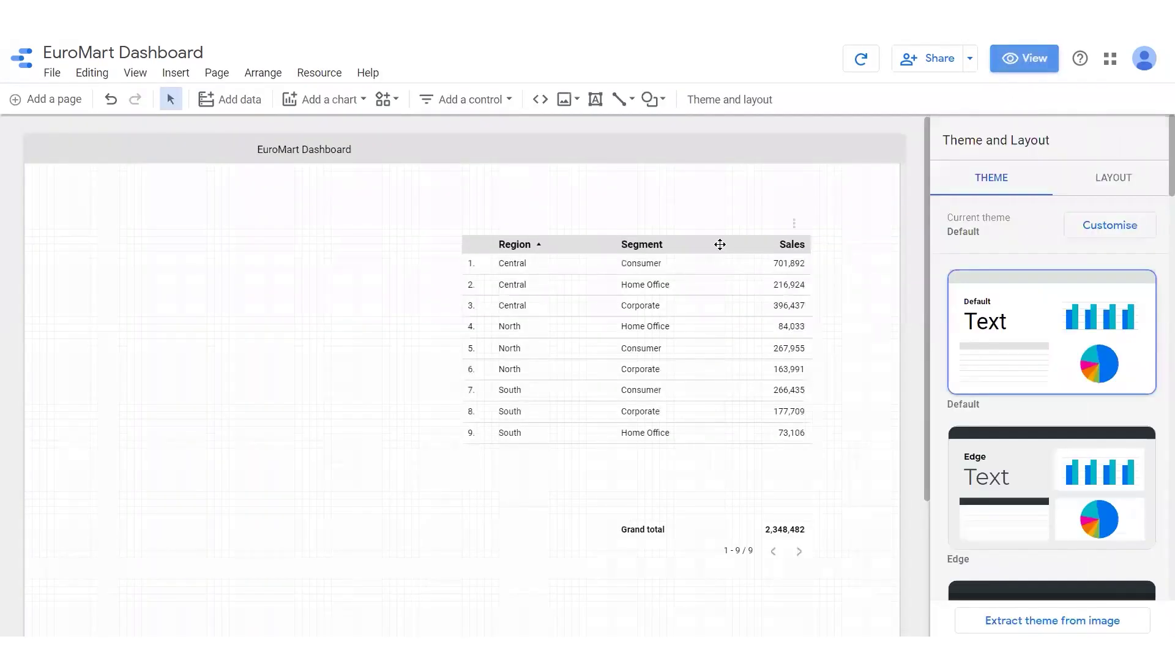
Step: Select the table and review its data settings from the dimensions down to the sort options
{"action": "left_click", "coordinate": [719, 244]}
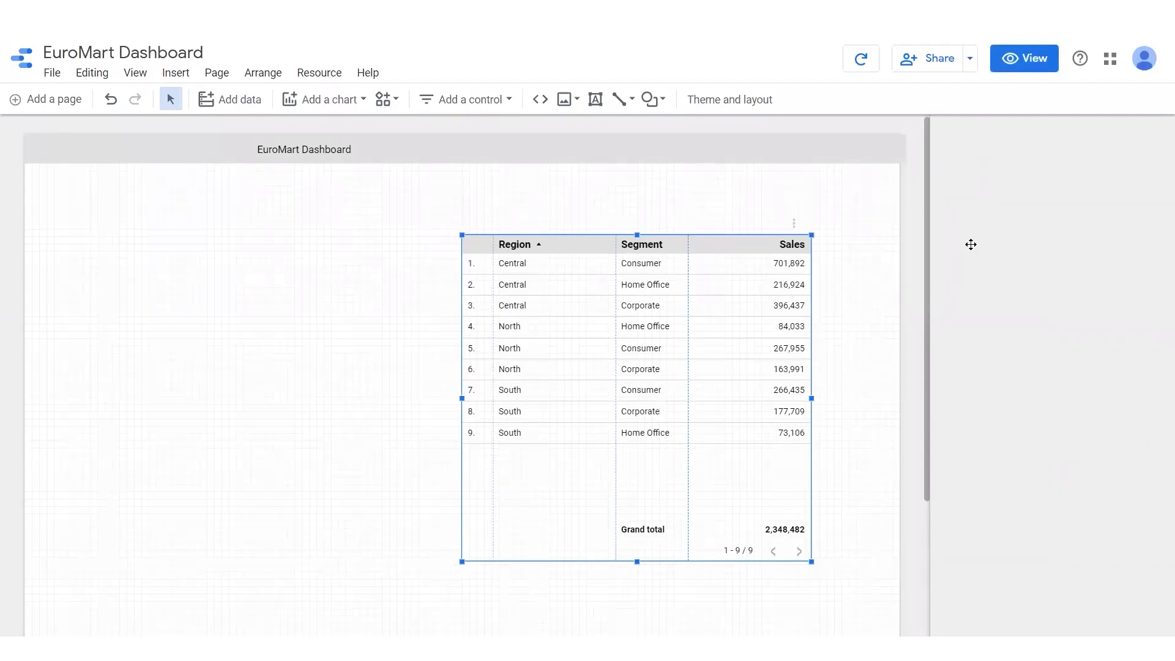
{"action": "scroll", "coordinate": [938, 242], "scroll_direction": "down", "scroll_amount": 1}
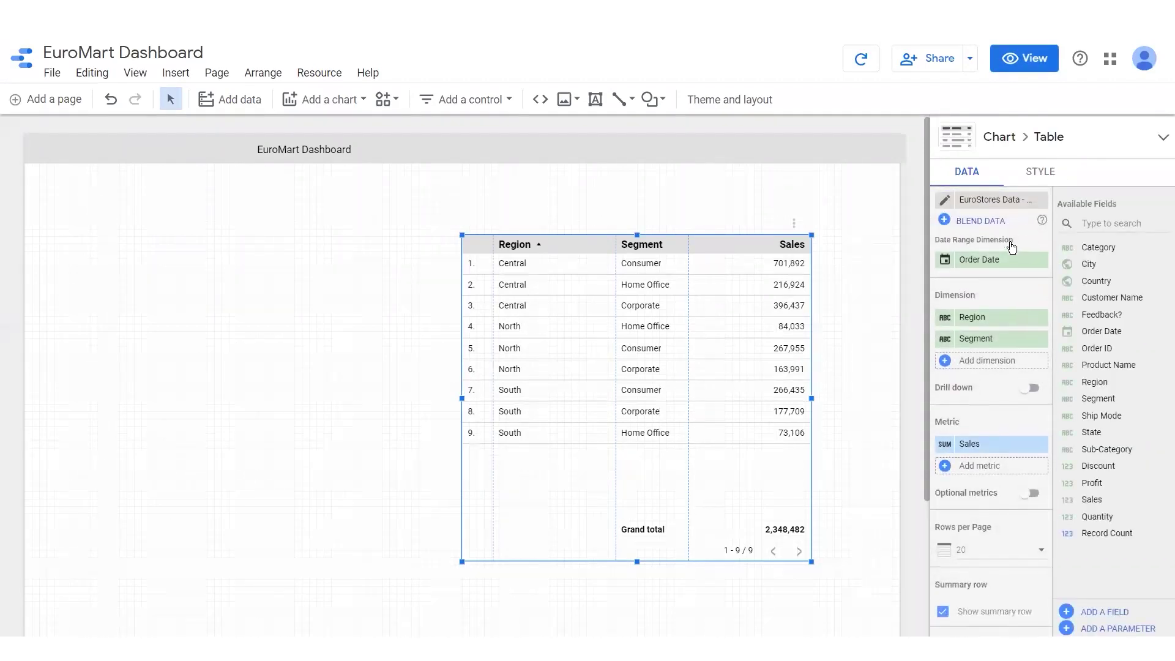
{"action": "scroll", "coordinate": [973, 299], "scroll_direction": "down", "scroll_amount": 4}
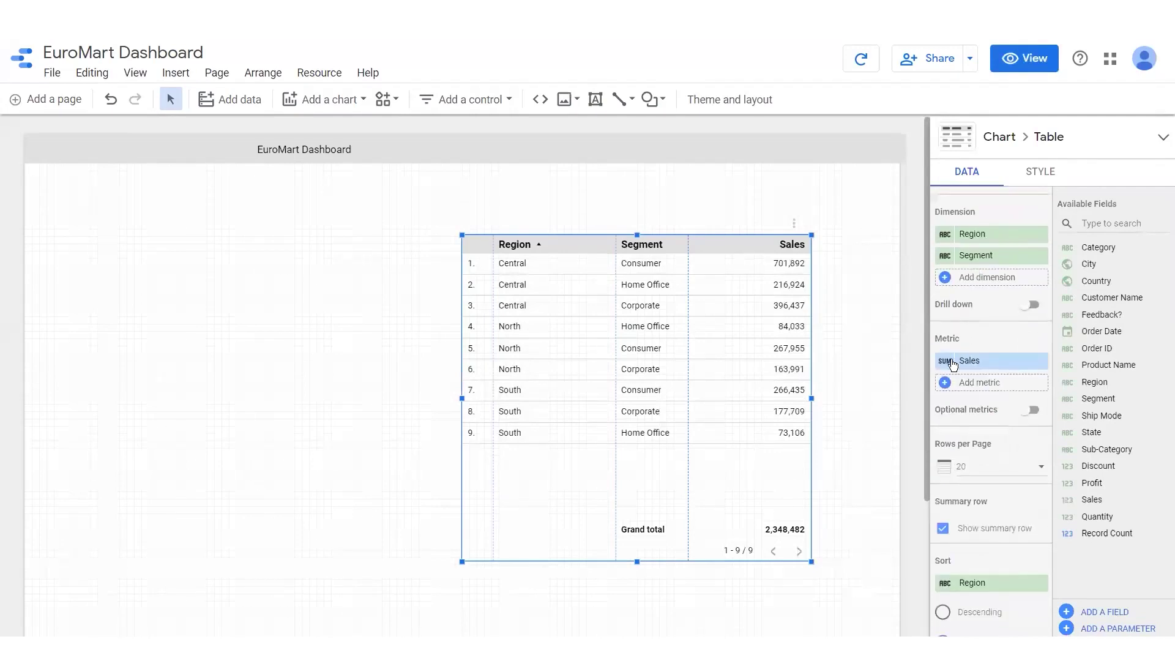
{"action": "scroll", "coordinate": [960, 364], "scroll_direction": "down", "scroll_amount": 1}
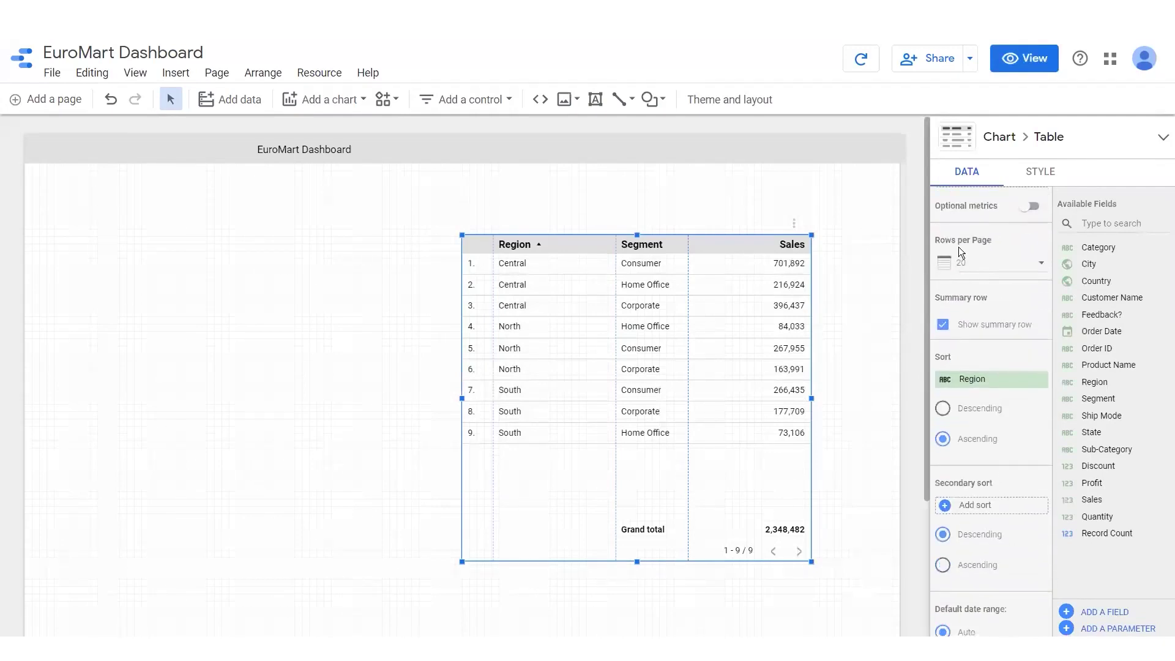